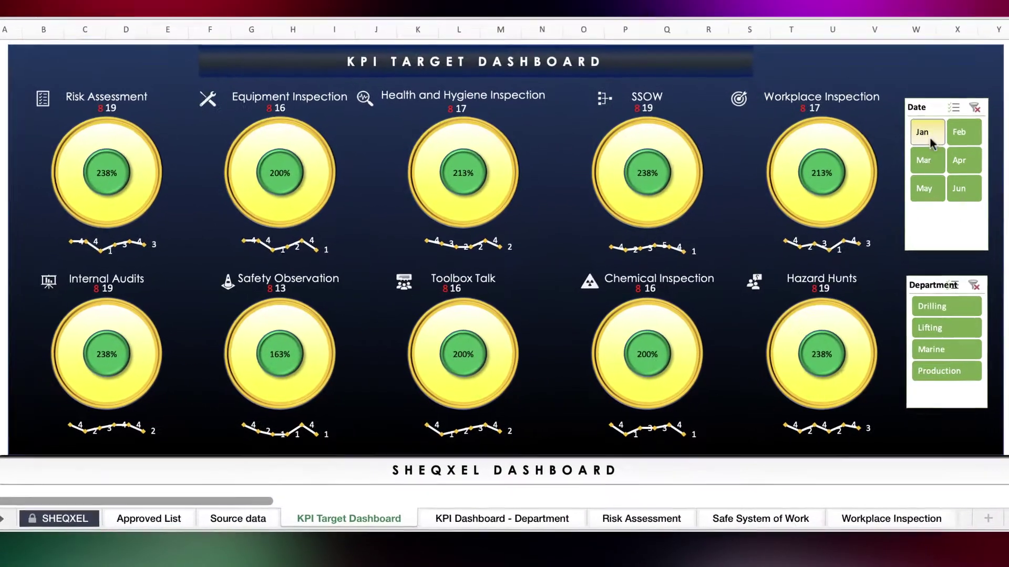
Step: Pick Jan, Feb and Mar in the Date slicer, then filter department charts to Drilling and Lifting
click(928, 133)
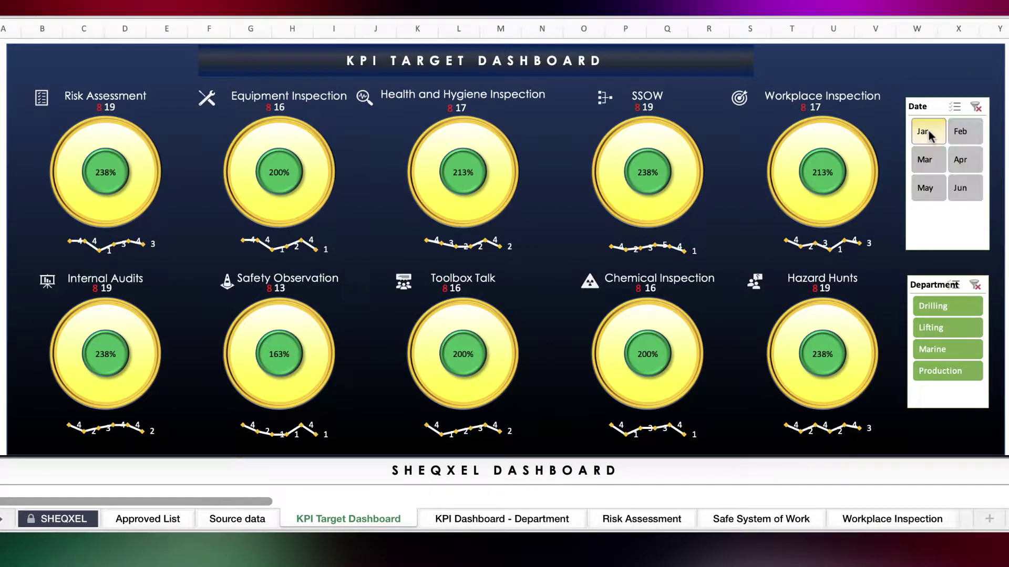
click(959, 136)
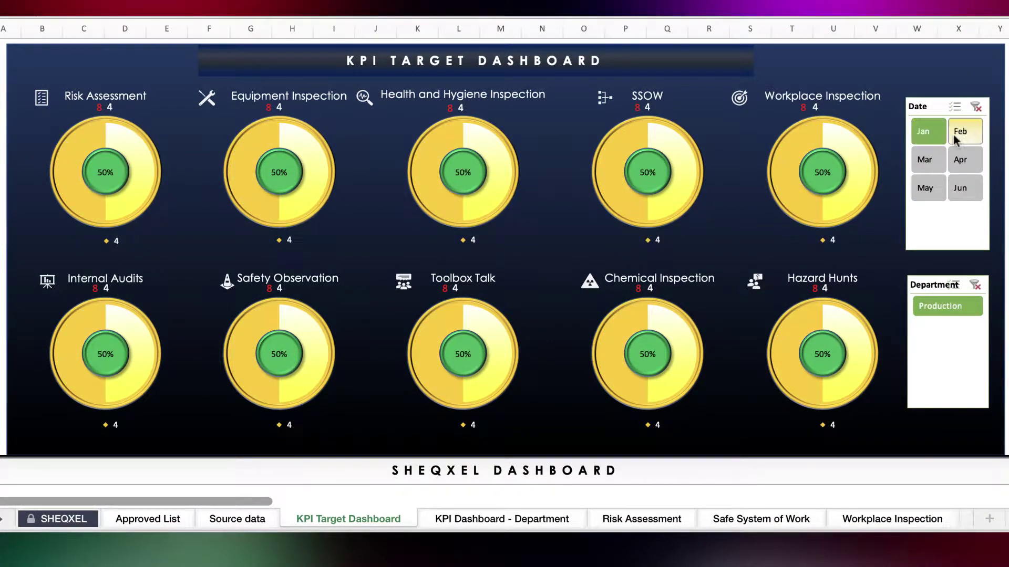
click(926, 160)
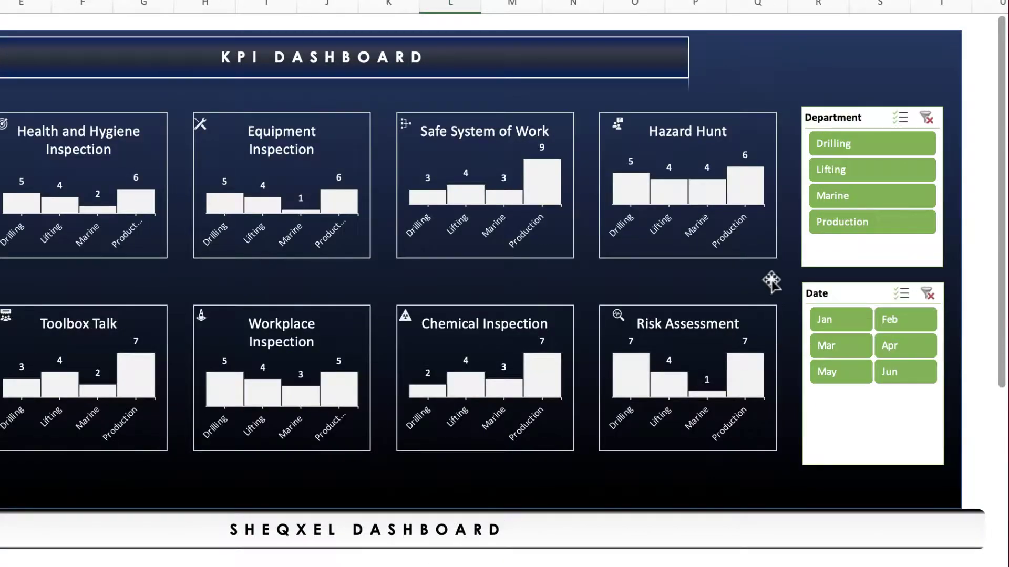
click(871, 141)
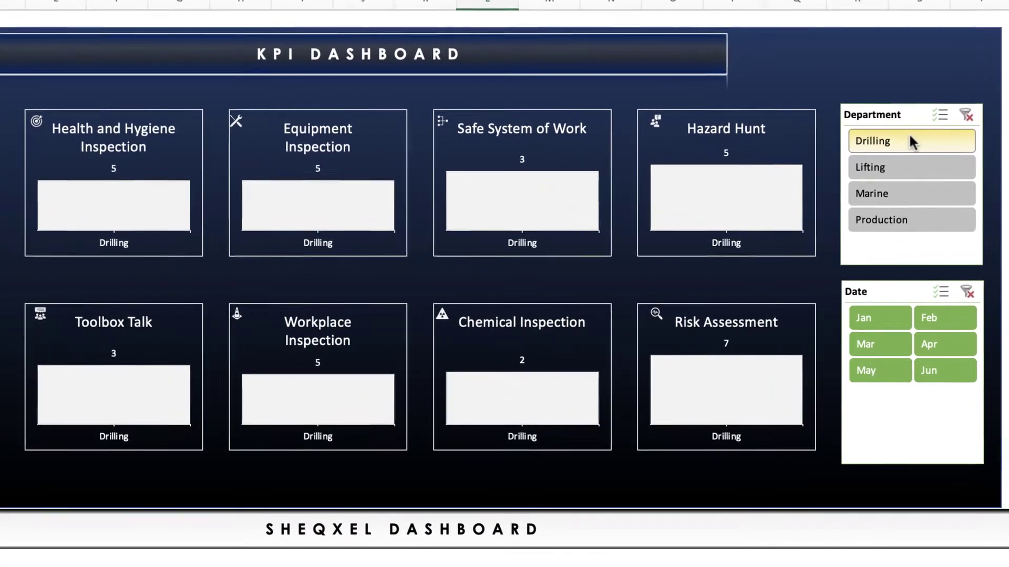
ctrl+click(893, 167)
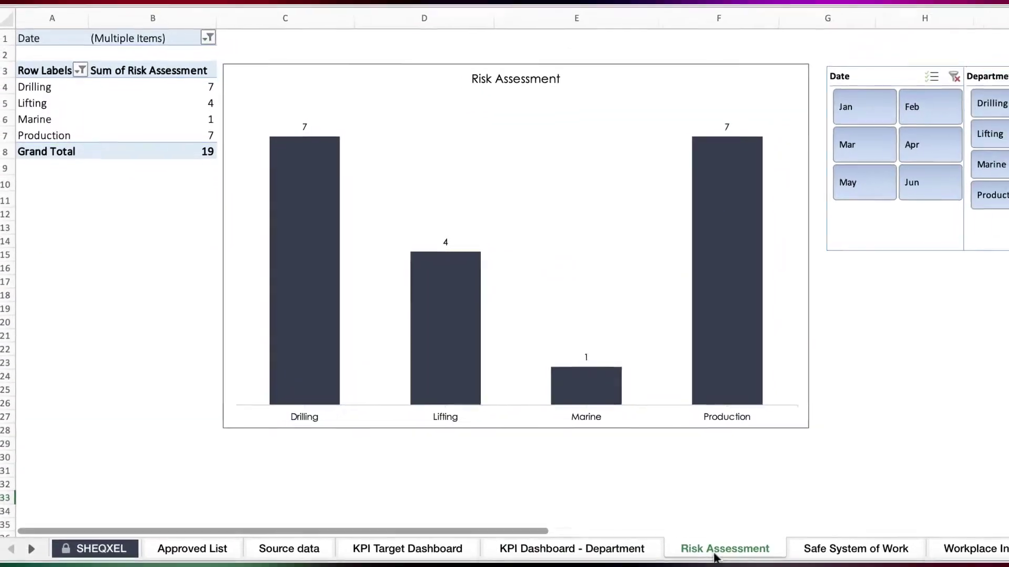
Step: View the Safe System of Work, Workplace Inspection, Equipment Inspection, Toolbox Talk and Health and Hygiene chart sheets
click(854, 549)
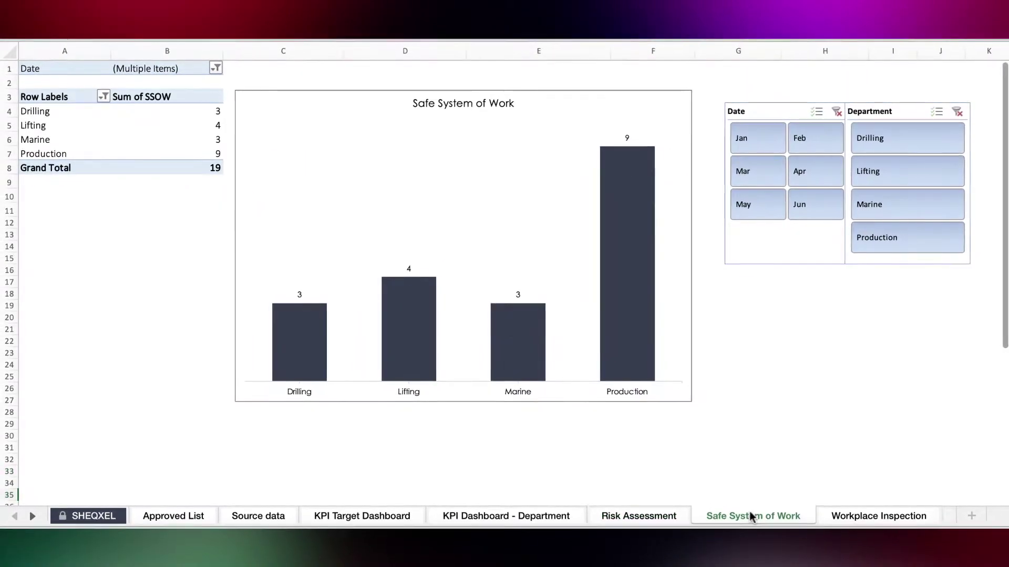
click(883, 517)
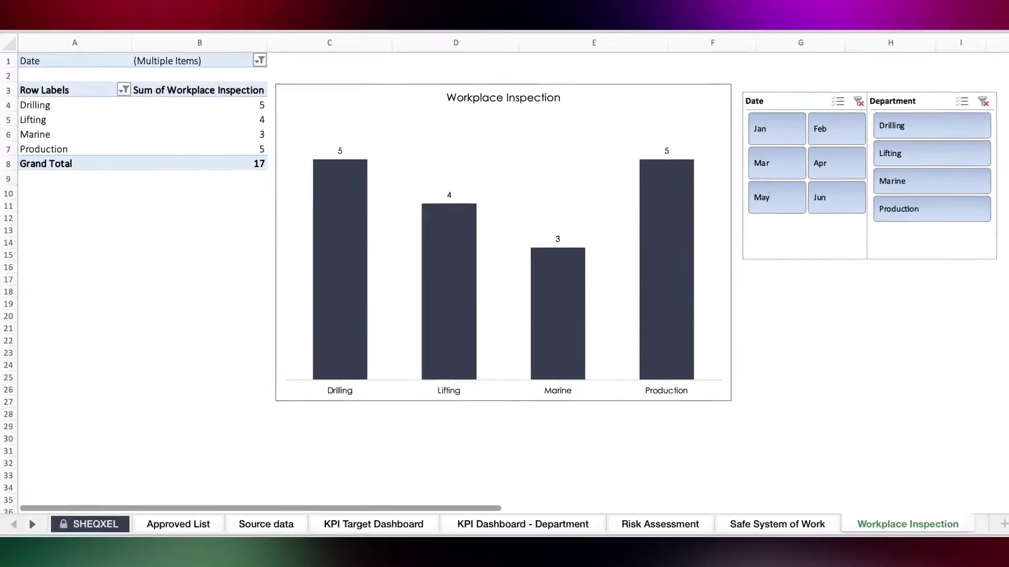
click(32, 524)
click(32, 524)
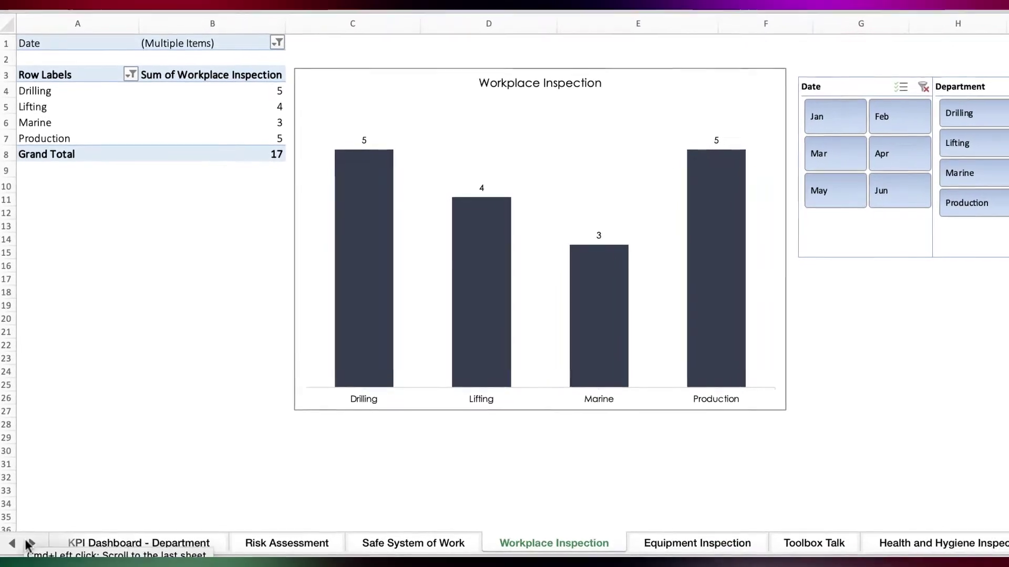
click(697, 543)
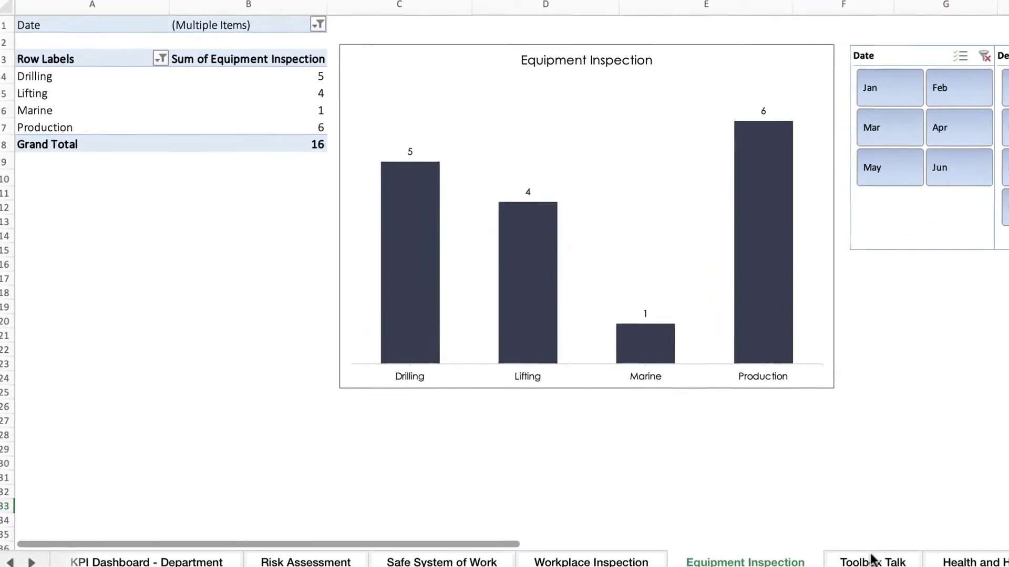
click(871, 561)
click(970, 561)
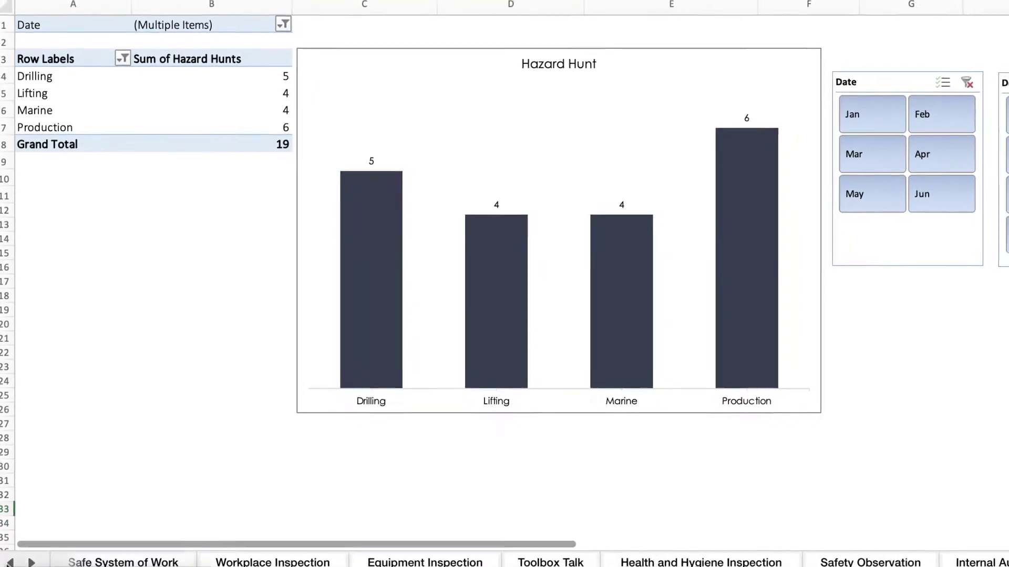
Step: Go back through both KPI dashboards, Source data and Approved List to the SHEQXEL cover sheet
click(9, 562)
click(9, 562)
click(9, 562)
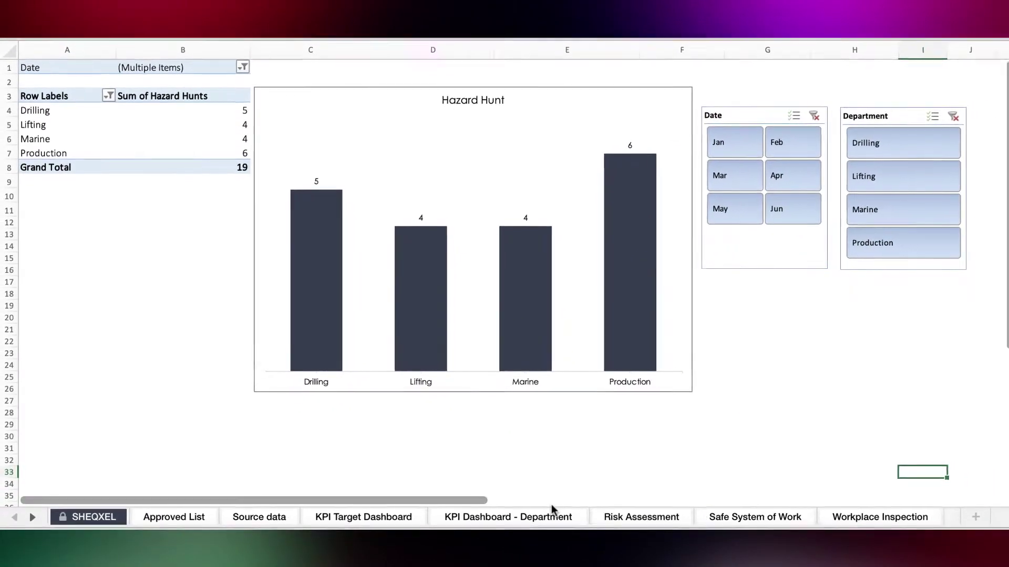
click(551, 514)
click(348, 518)
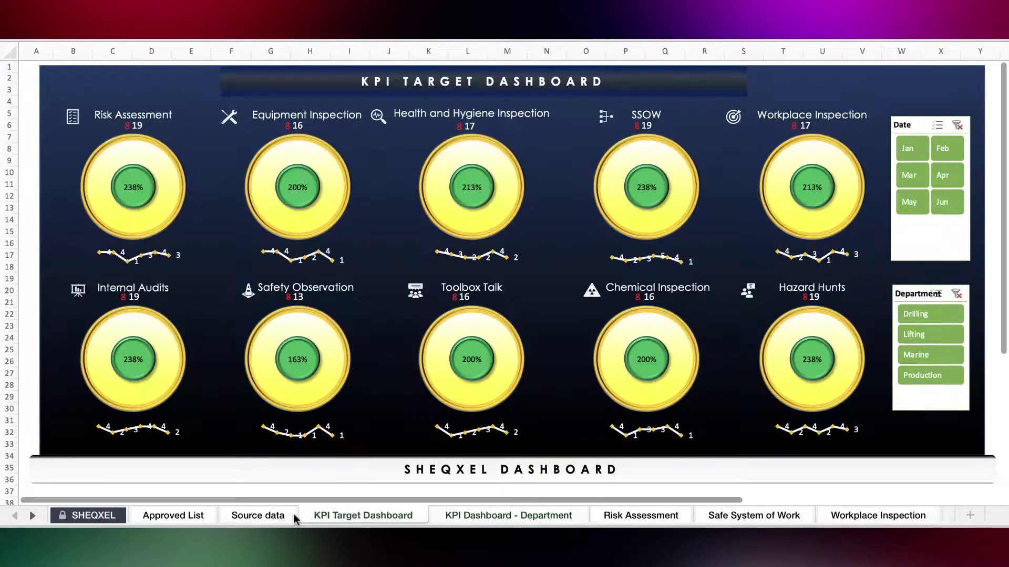
click(276, 520)
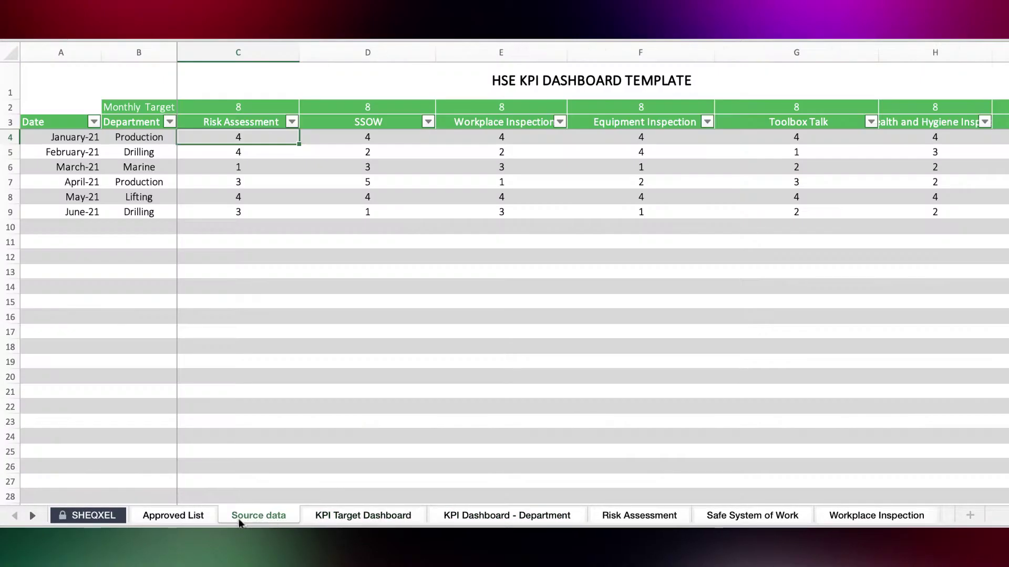
click(181, 517)
click(99, 517)
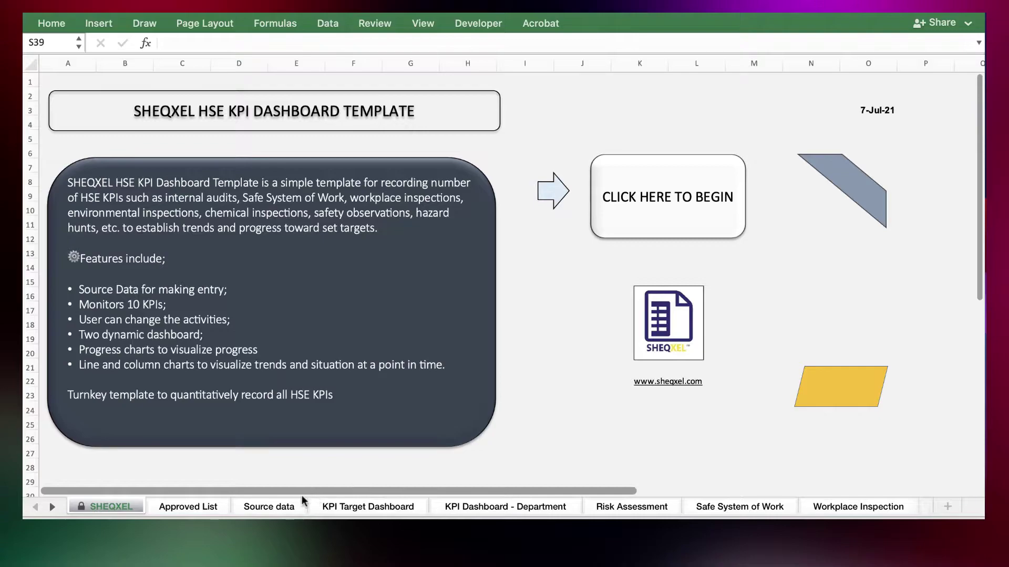
Step: Open the Source data sheet and scroll right across every KPI column, then back to column C
click(268, 506)
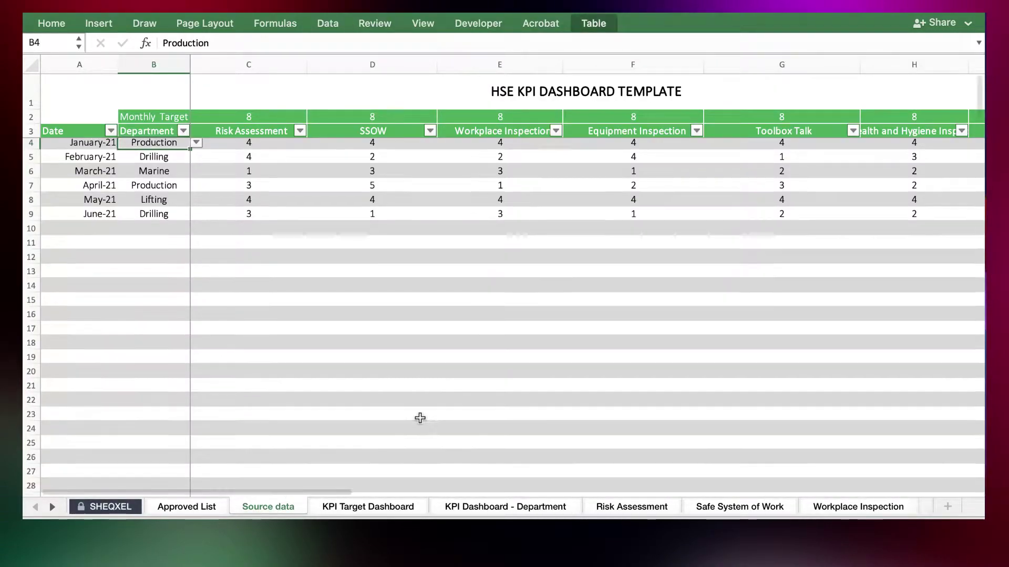
scroll(420, 417, right, 1)
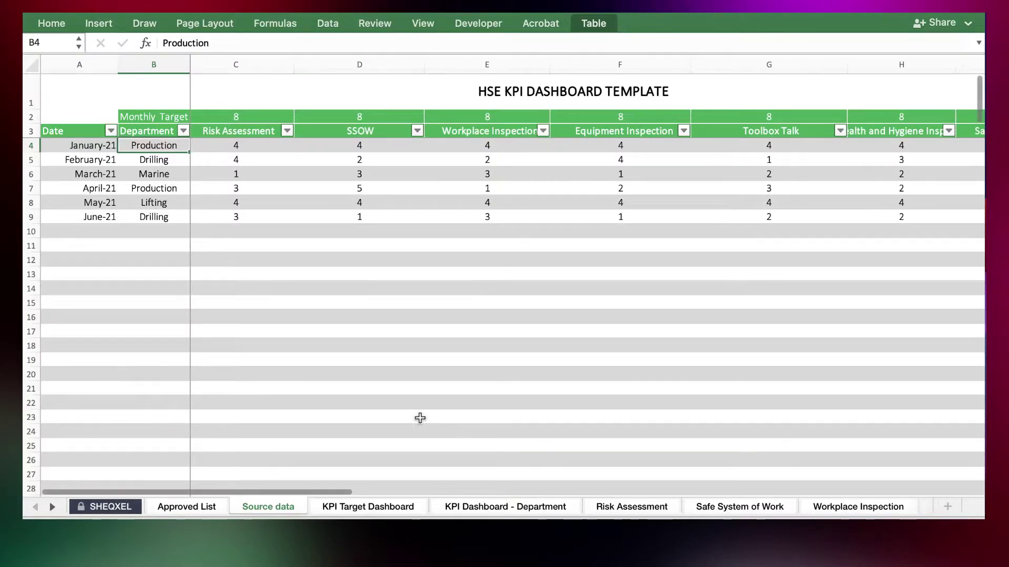
scroll(420, 417, right, 10)
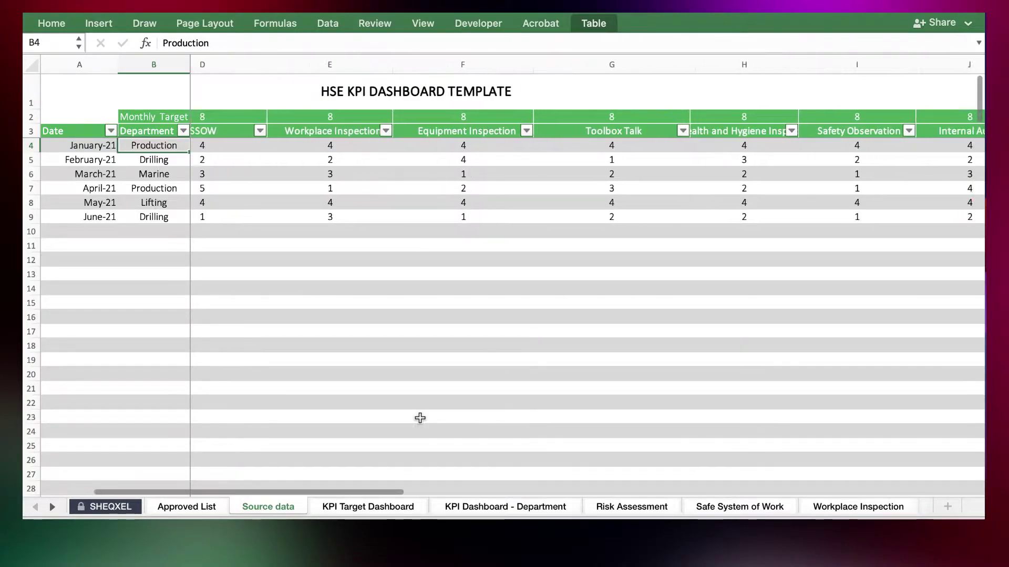
scroll(420, 418, right, 15)
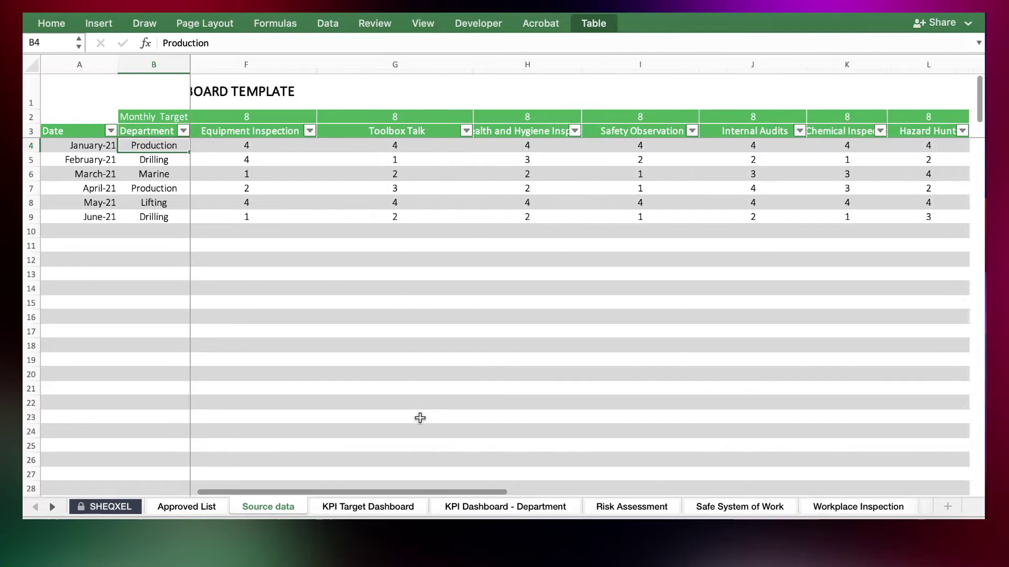
scroll(419, 418, left, 20)
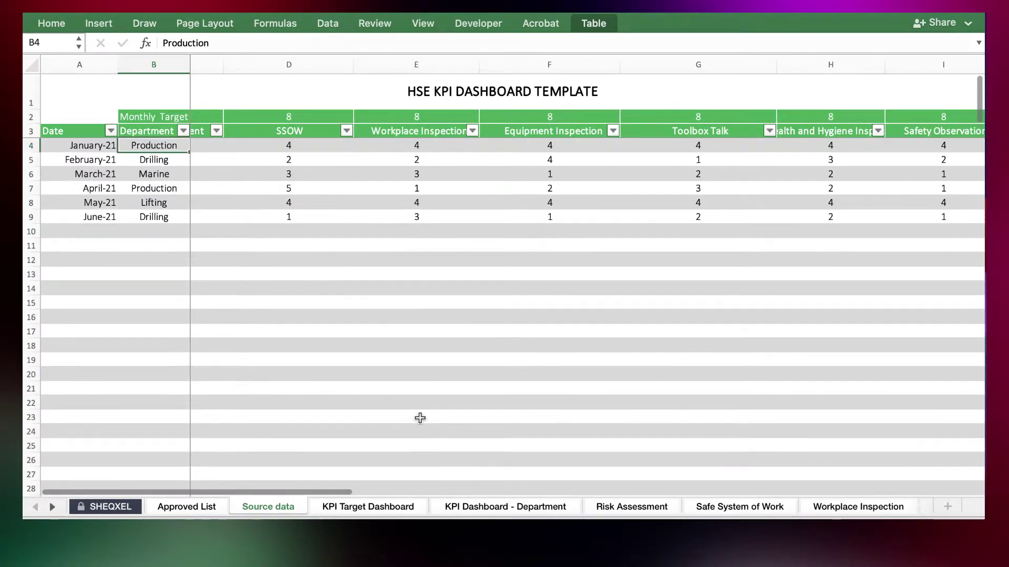
scroll(419, 418, right, 6)
scroll(420, 418, left, 9)
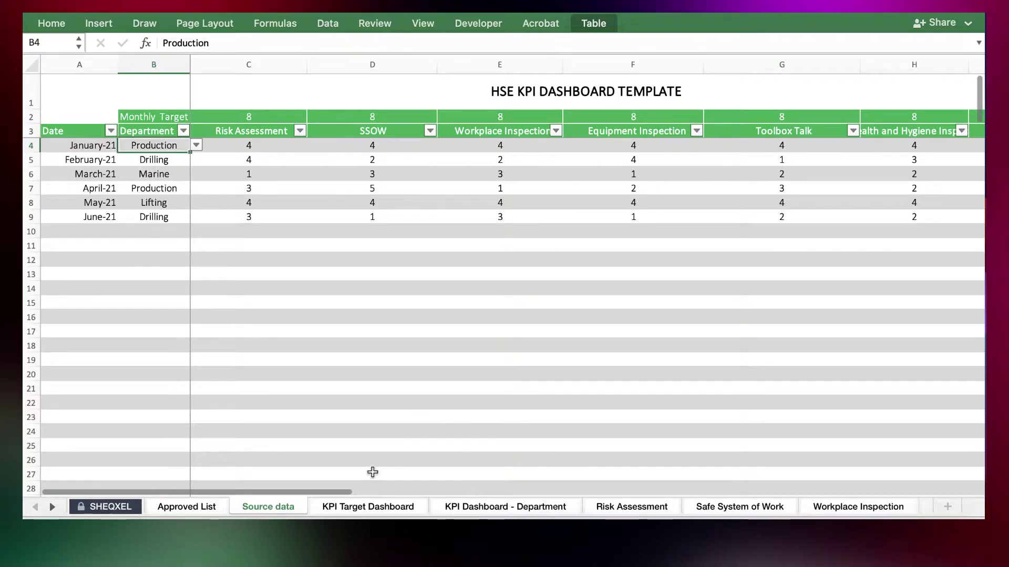
Step: View KPI Target Dashboard, KPI Dashboard - Department, Risk Assessment, Safe System of Work, then Workplace Inspection
click(359, 509)
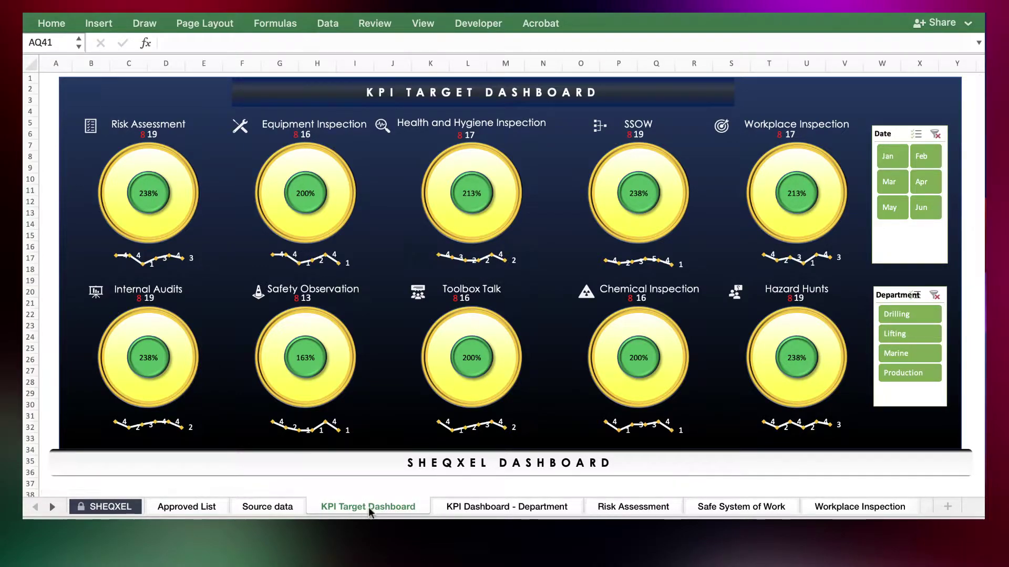
click(496, 507)
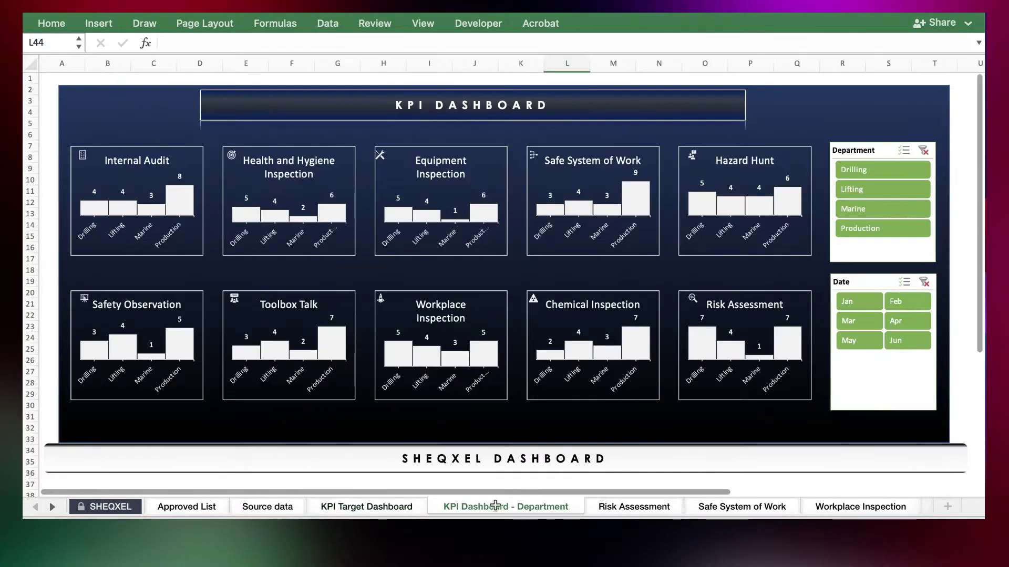
click(633, 508)
click(731, 507)
click(851, 508)
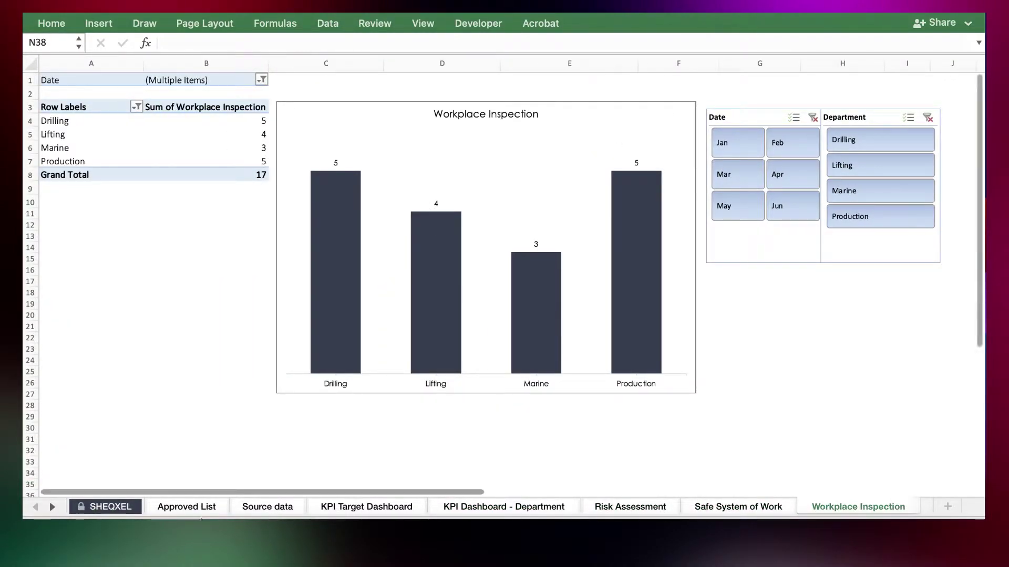
Step: Select the approved department entries B5:B11 on the Approved List sheet
click(187, 511)
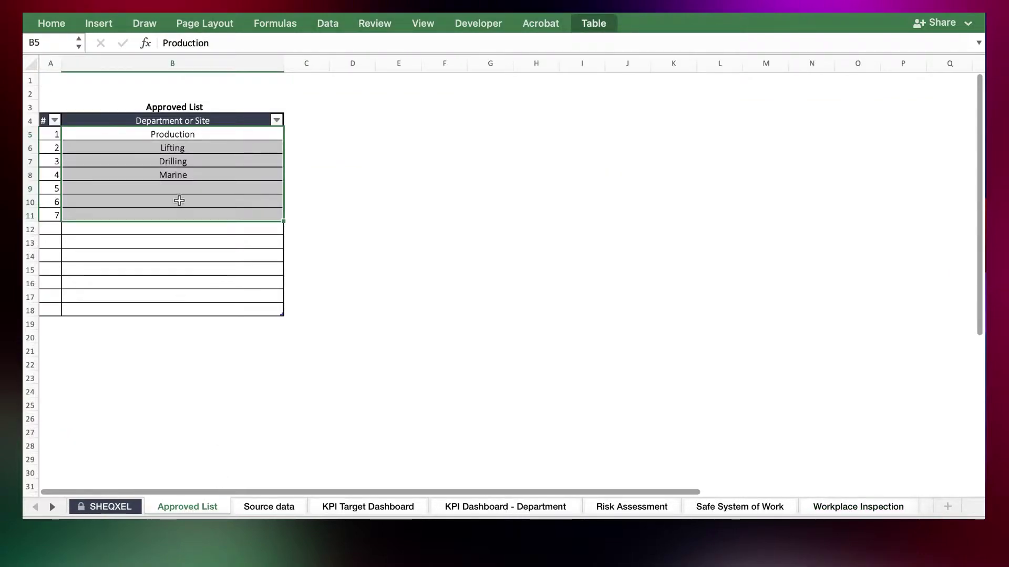
drag(172, 134, 172, 199)
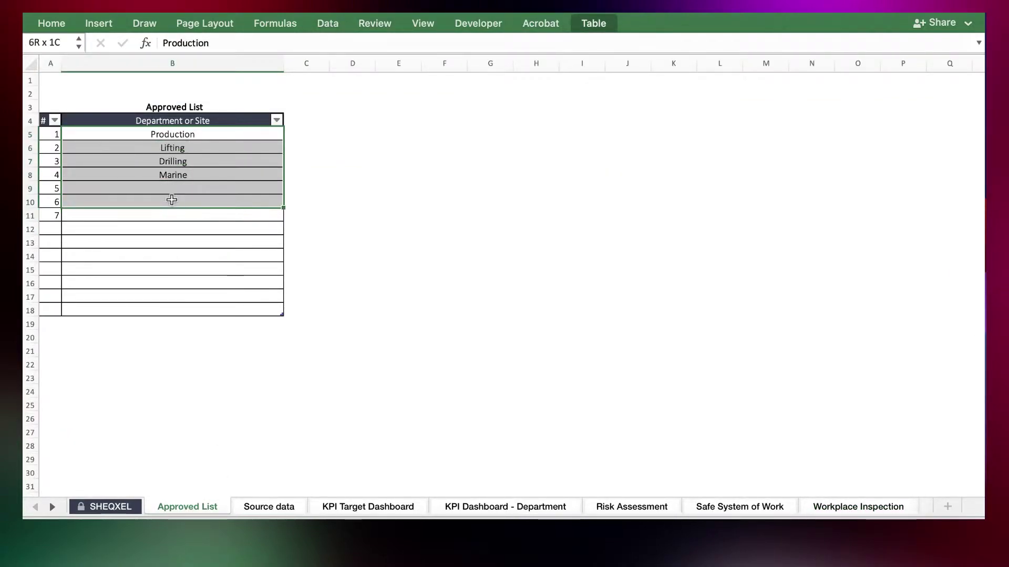
drag(182, 122, 183, 215)
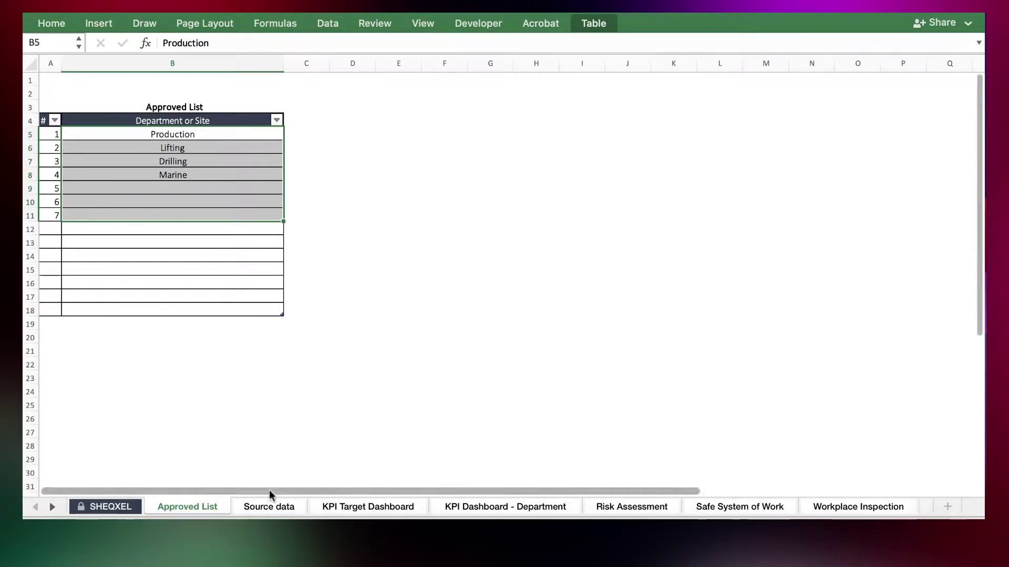
Step: On Source data, check cell B4's Department dropdown choices and close it unchanged
click(264, 507)
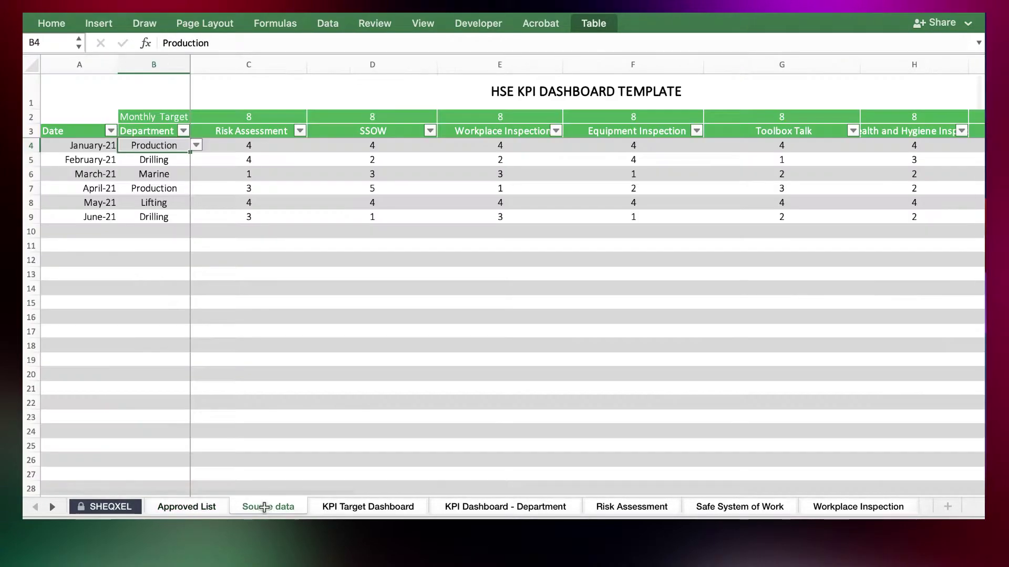
click(195, 145)
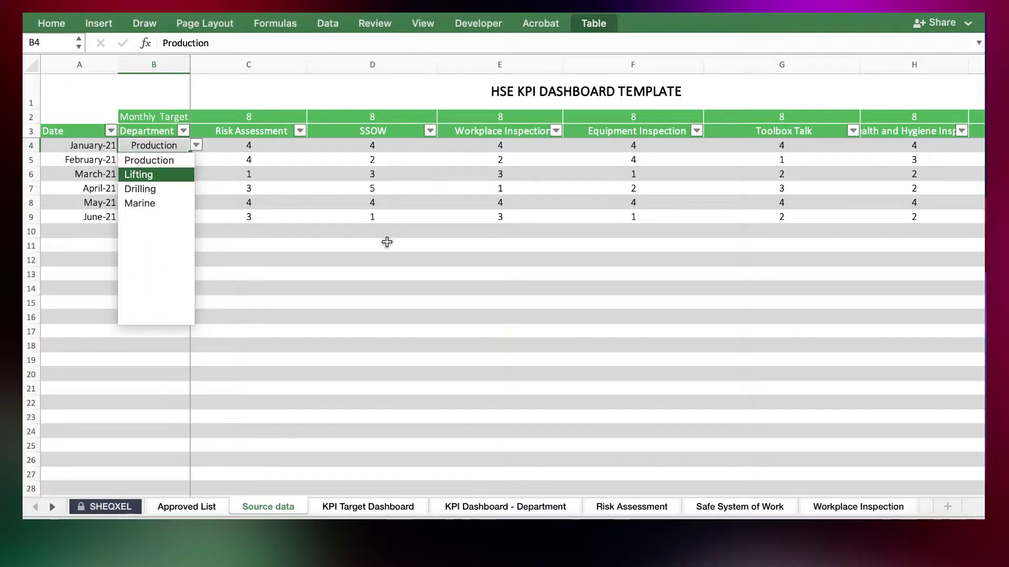
click(96, 151)
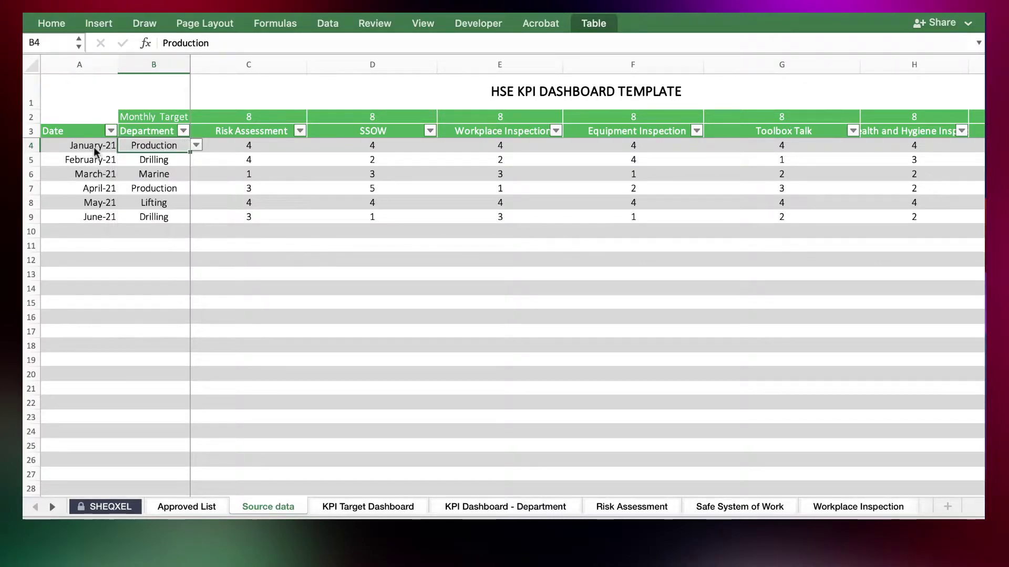
drag(94, 146, 101, 333)
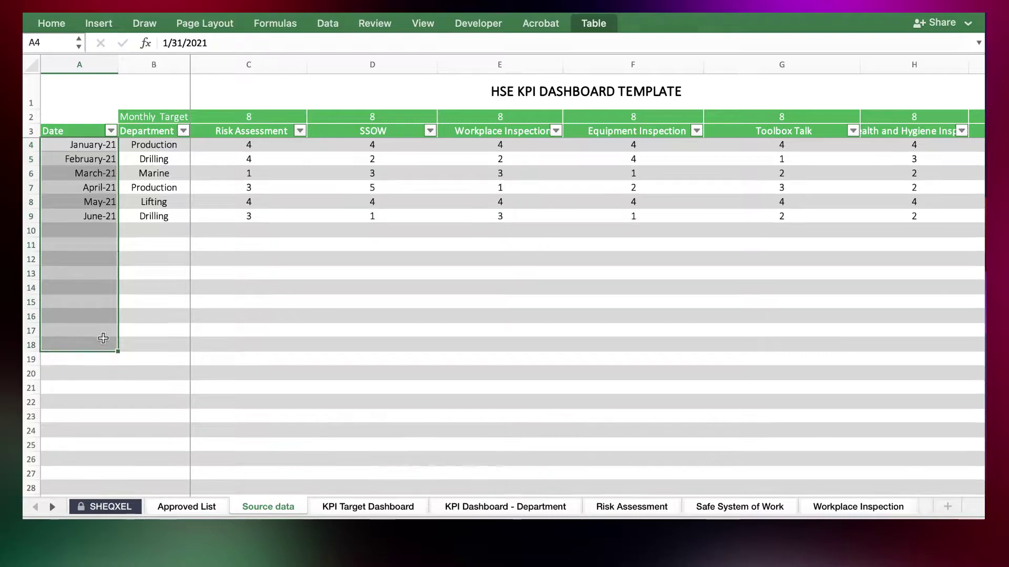
scroll(103, 338, down, 7)
scroll(103, 339, down, 20)
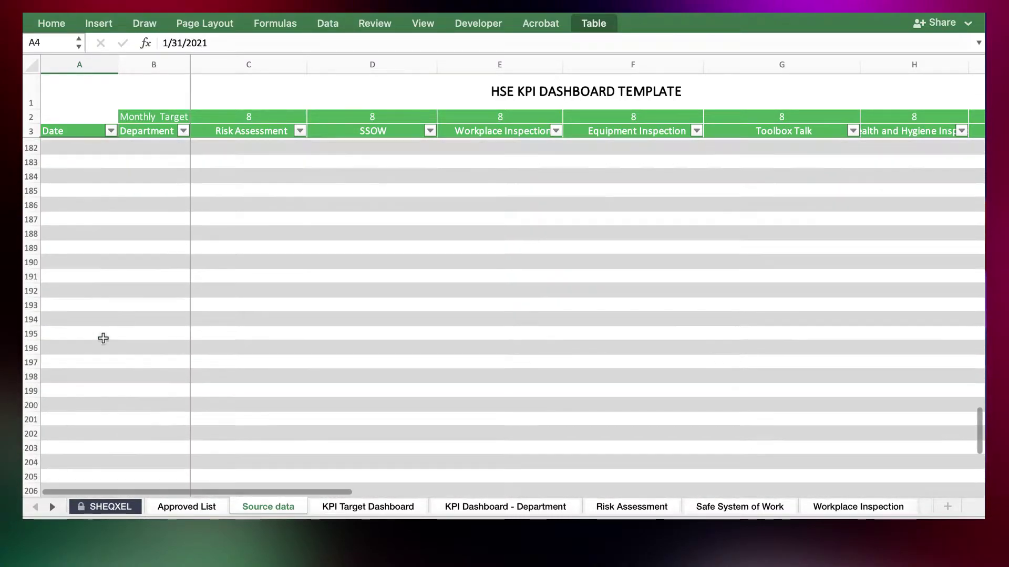
scroll(102, 338, up, 20)
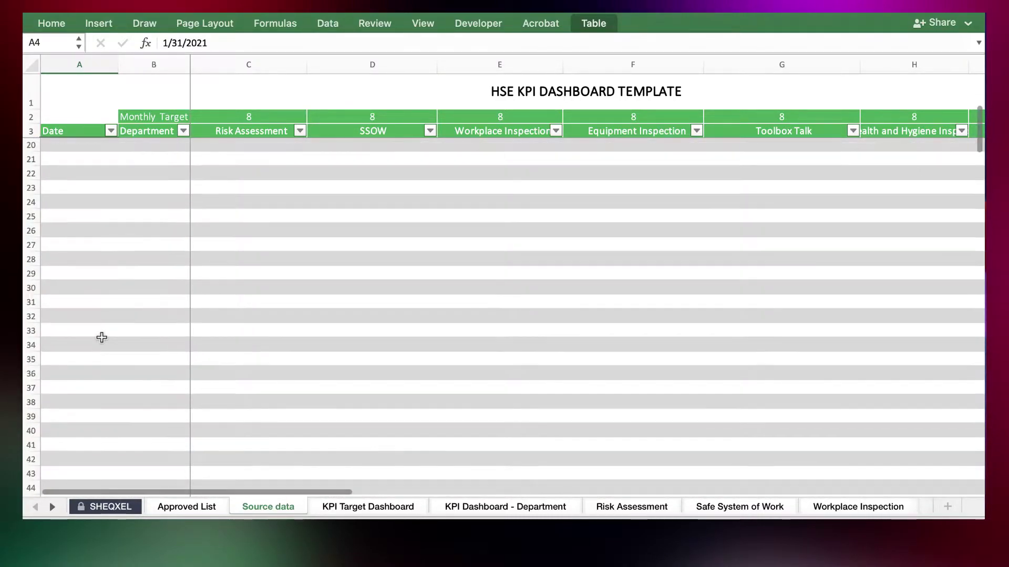
scroll(101, 337, down, 20)
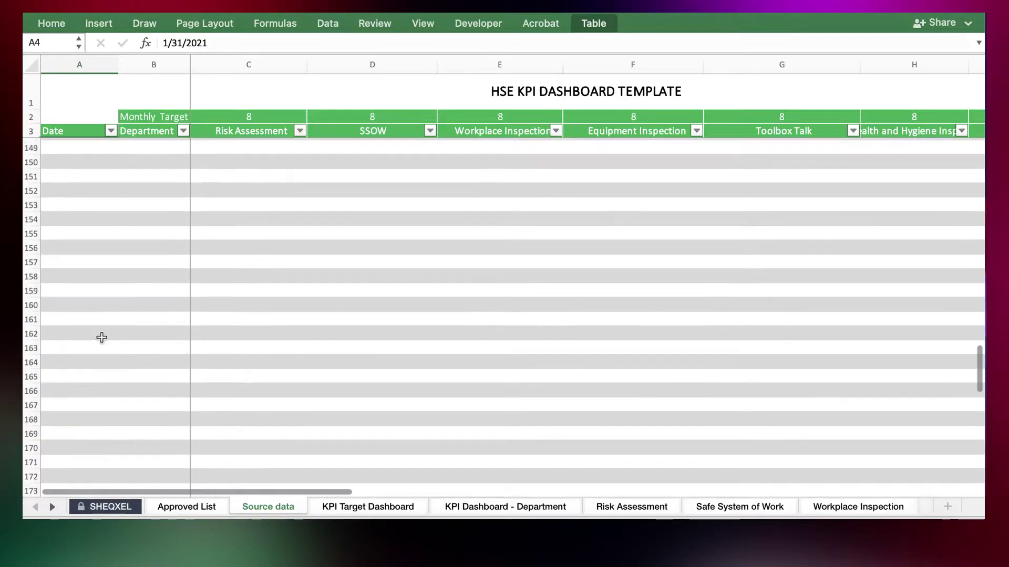
scroll(102, 337, down, 10)
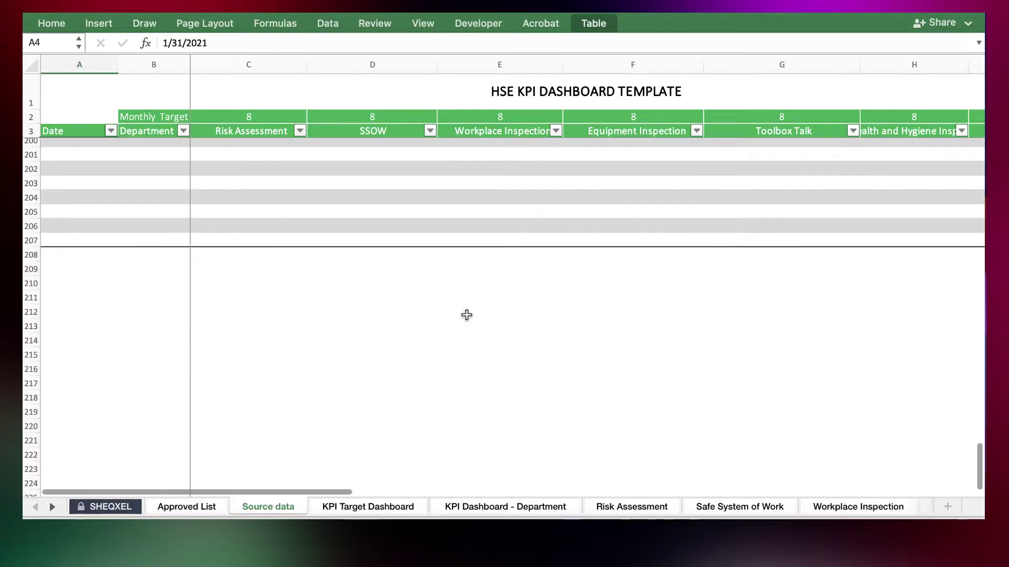
scroll(459, 314, right, 3)
scroll(459, 315, right, 4)
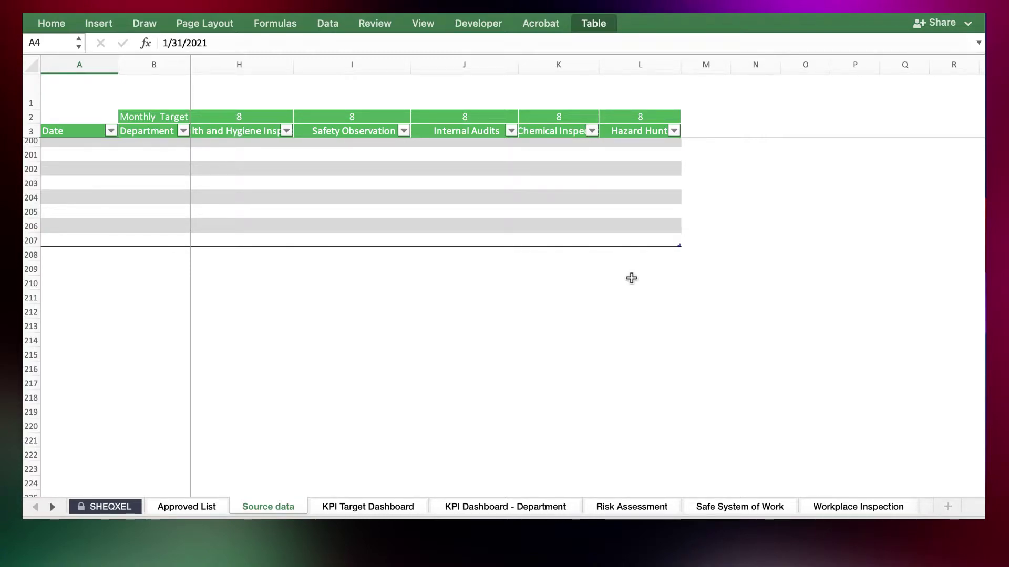
click(677, 239)
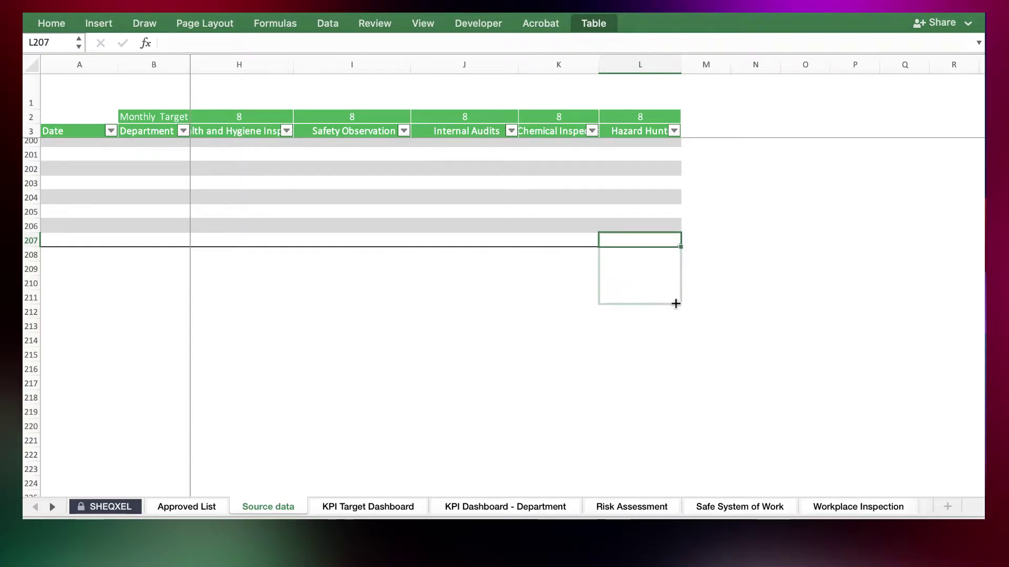
drag(675, 303, 675, 304)
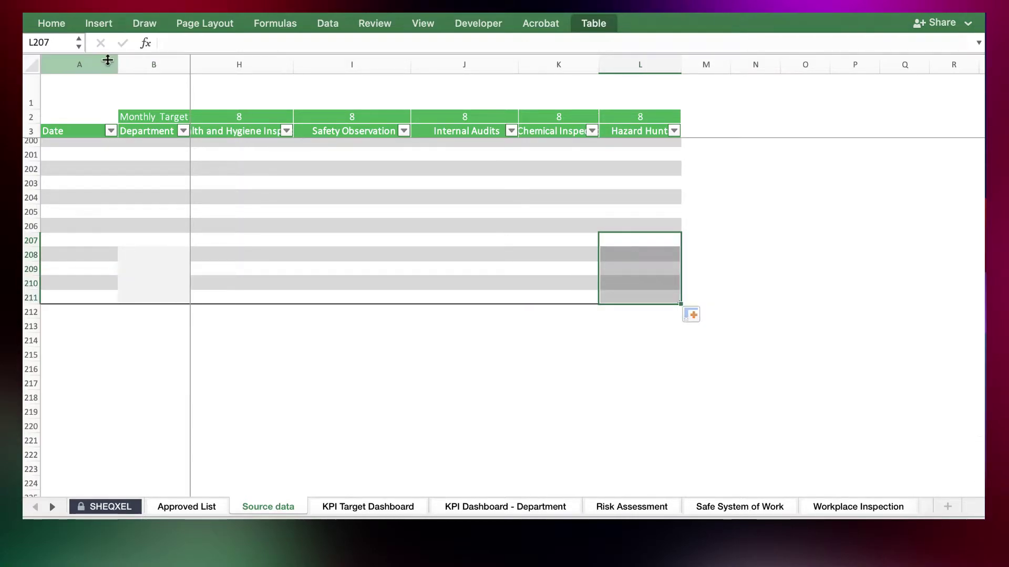
key(super+z)
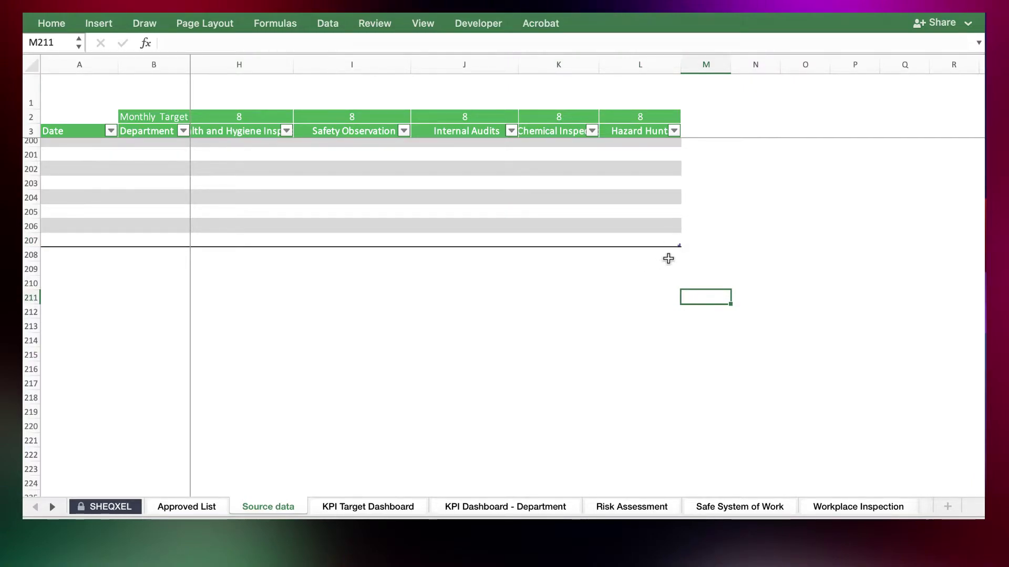
scroll(611, 295, up, 20)
scroll(612, 295, left, 8)
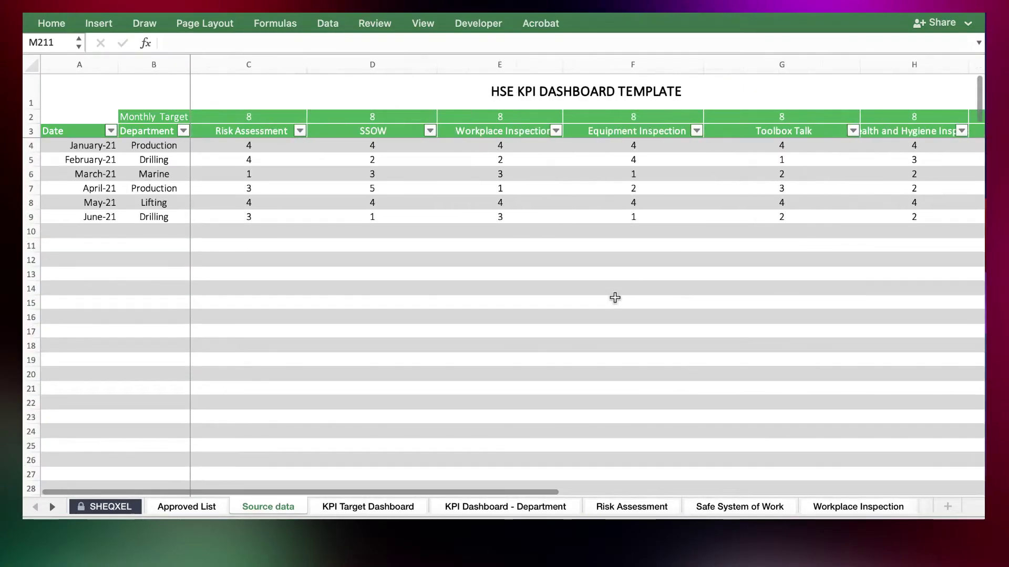
Step: On the KPI Target Dashboard, collapse the ribbon and select Jan through Jun in the Date slicer
click(341, 508)
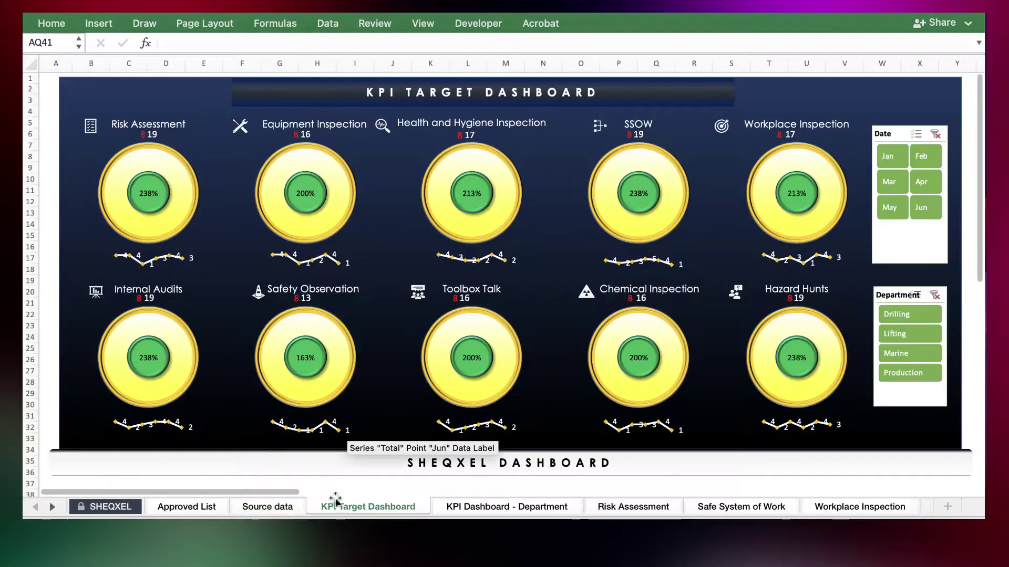
click(331, 25)
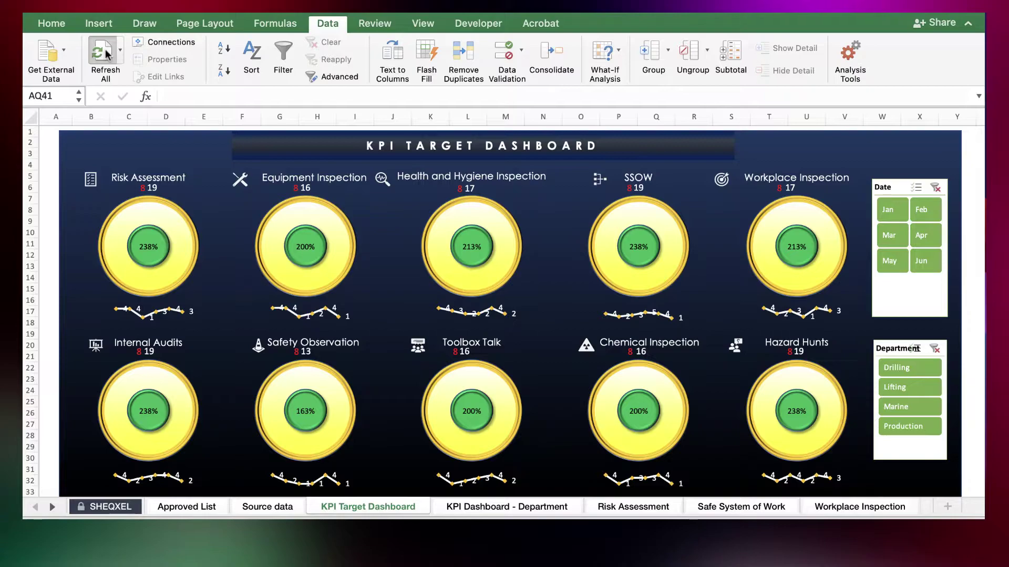
click(967, 24)
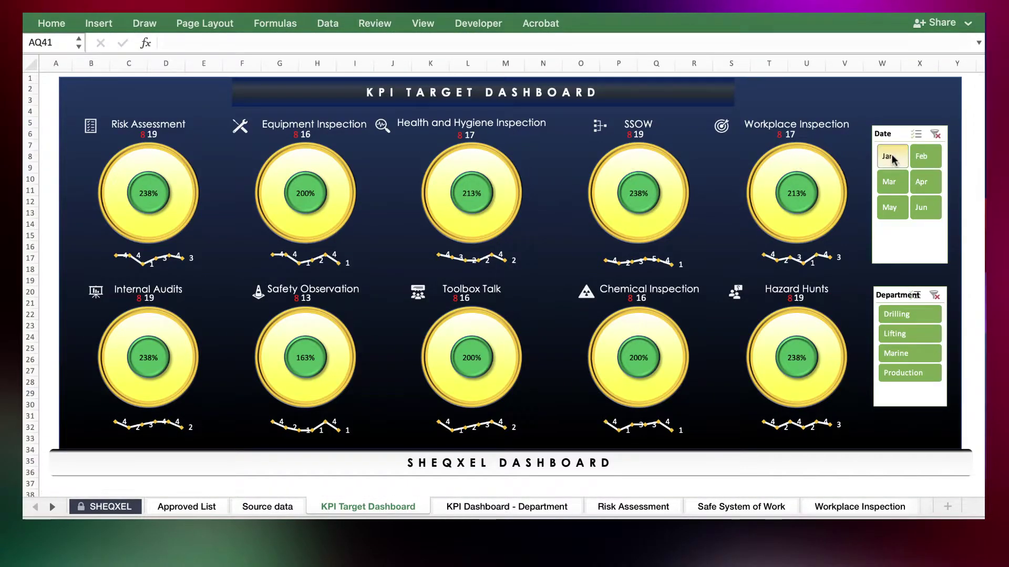
click(893, 157)
click(921, 157)
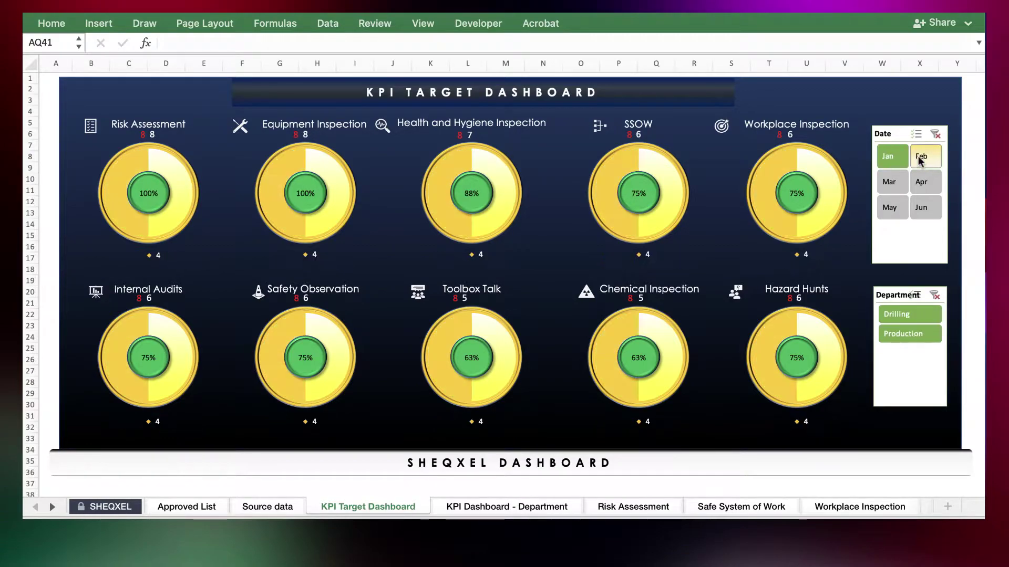
click(889, 184)
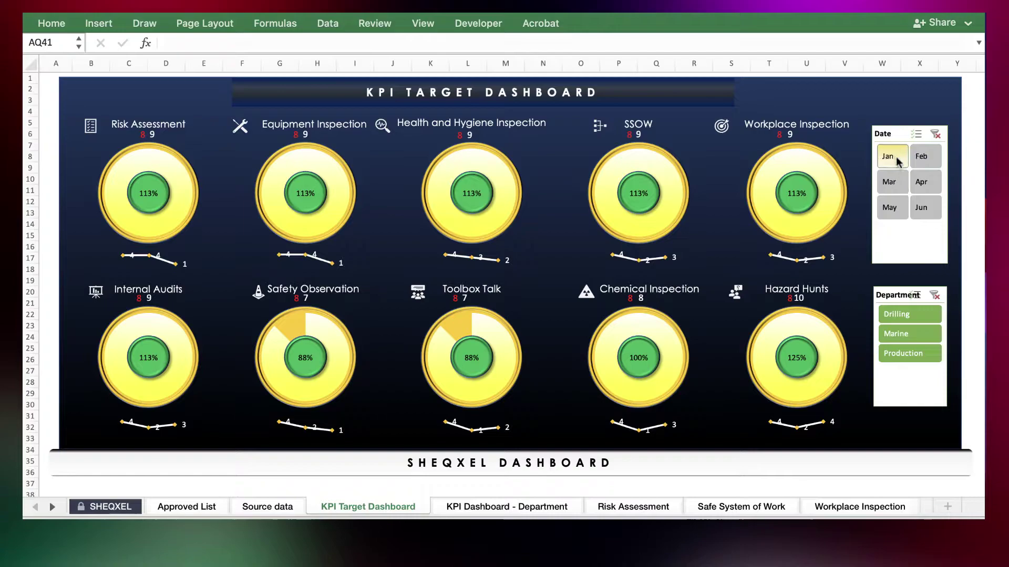
drag(894, 160, 920, 215)
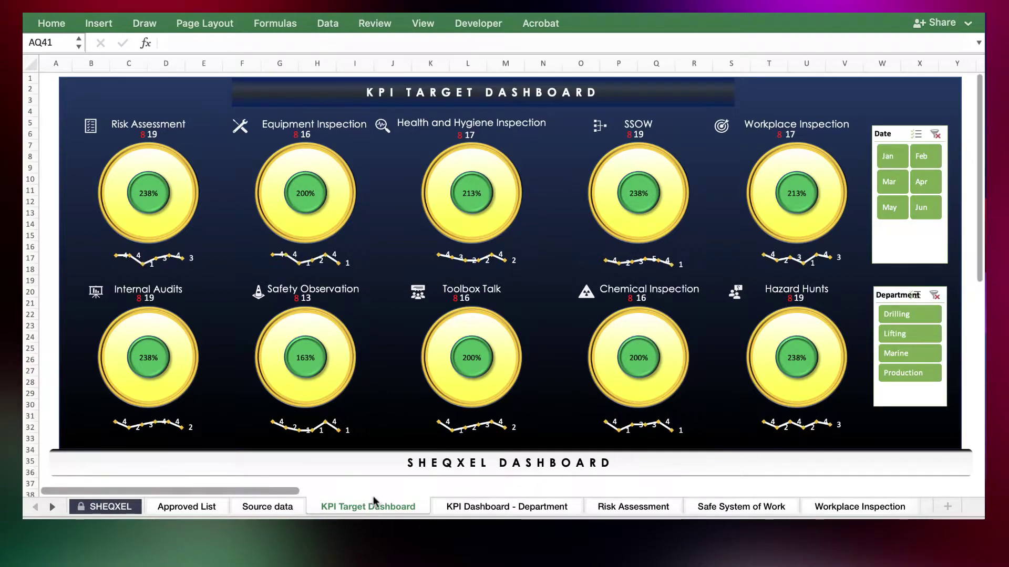
Step: Filter both the target dashboard and the department dashboard's slicer to Drilling
click(912, 315)
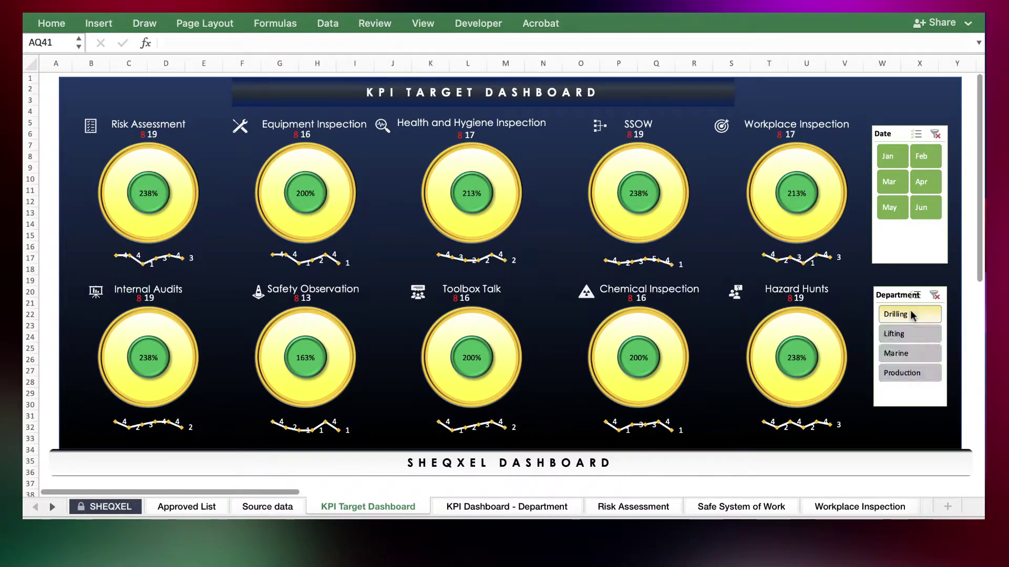
click(479, 515)
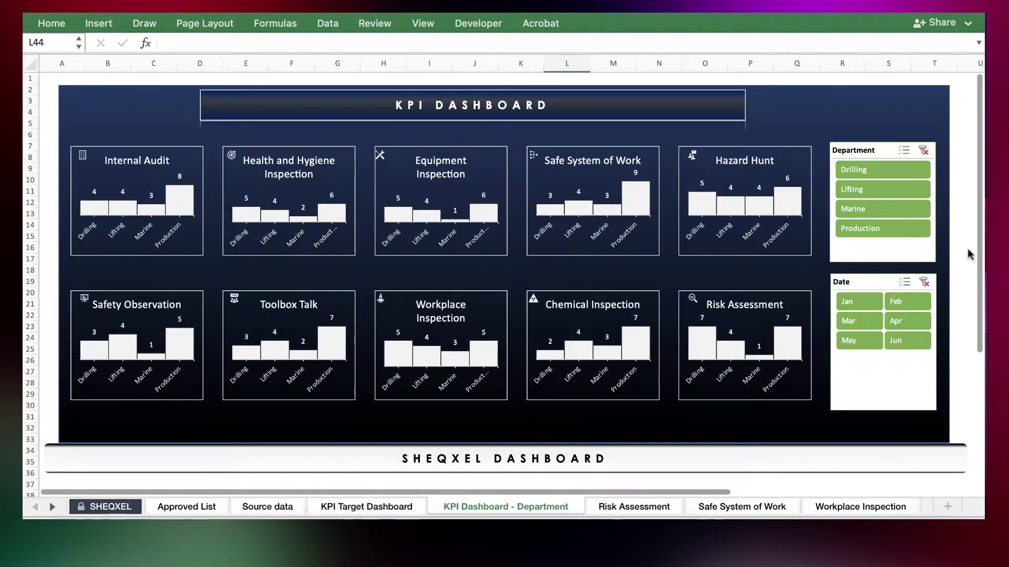
click(876, 175)
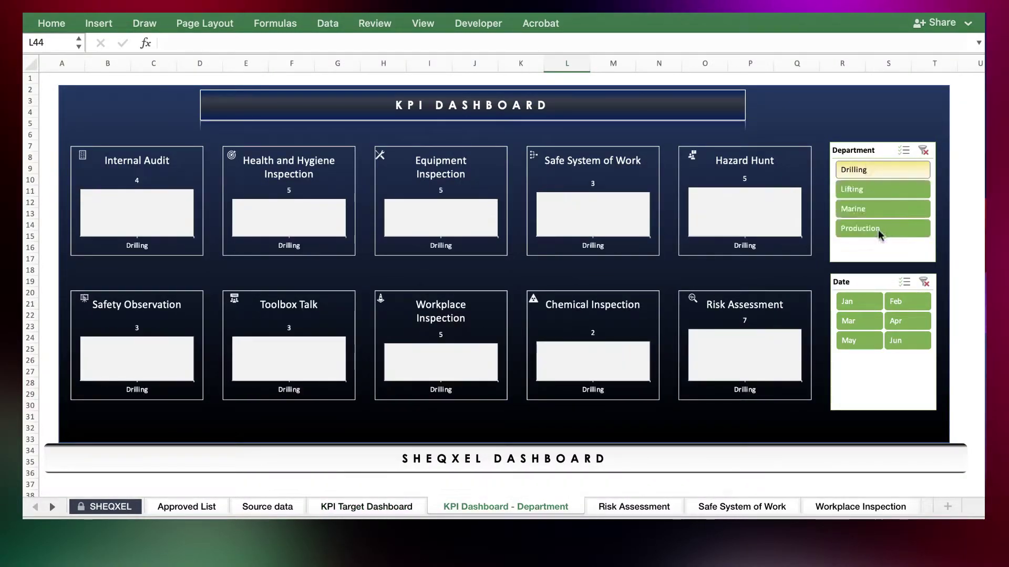
Step: Delete the dates, departments and all KPI counts in rows 4–9 of the Source data table
click(269, 509)
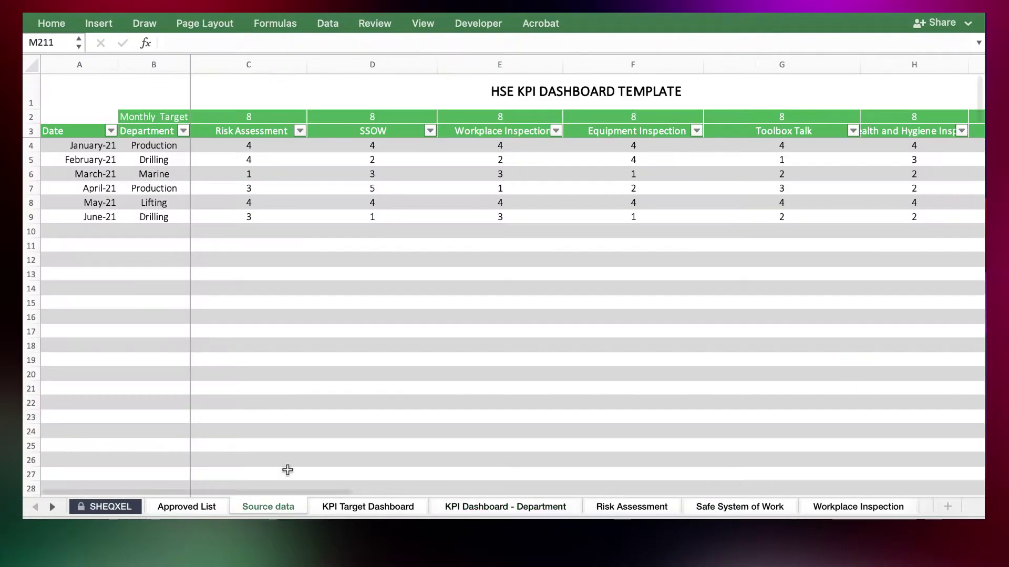
drag(79, 146, 109, 227)
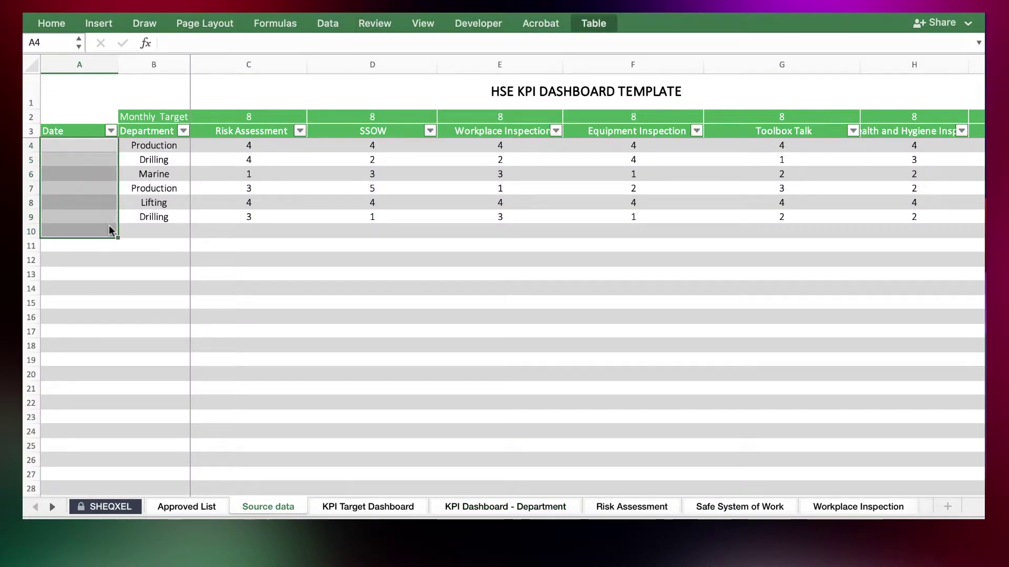
drag(162, 147, 178, 217)
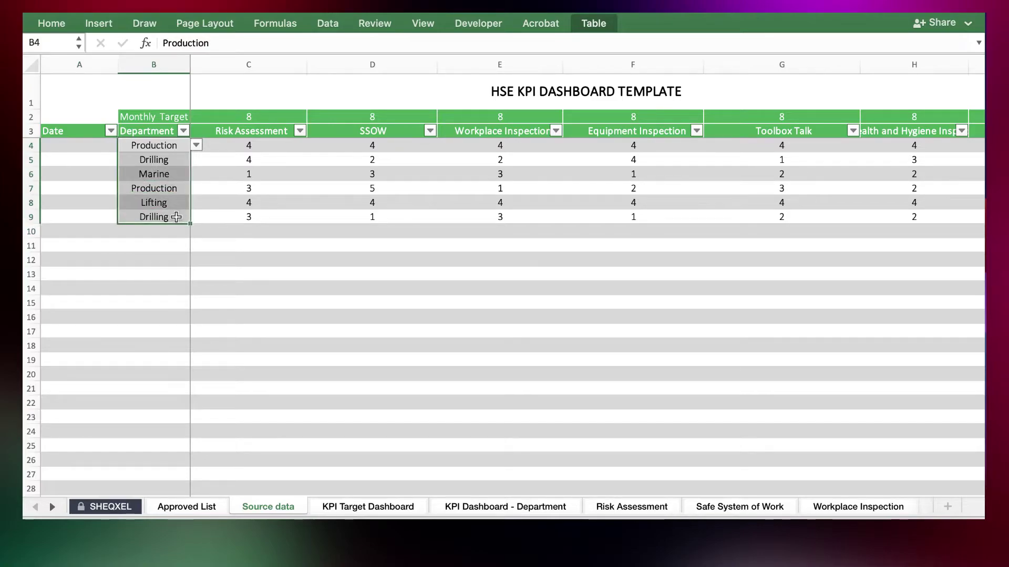
drag(246, 145, 960, 217)
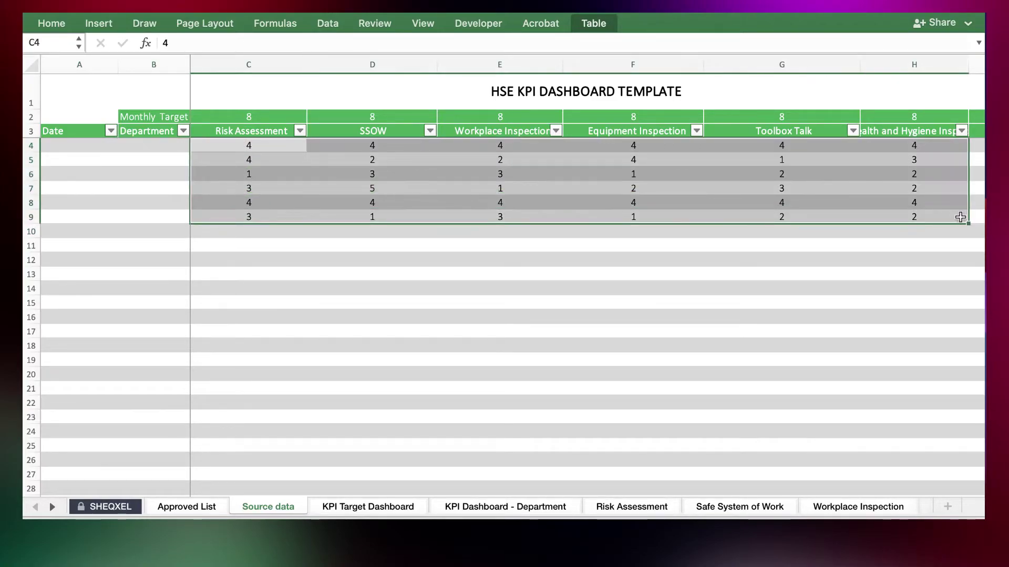
scroll(811, 256, right, 10)
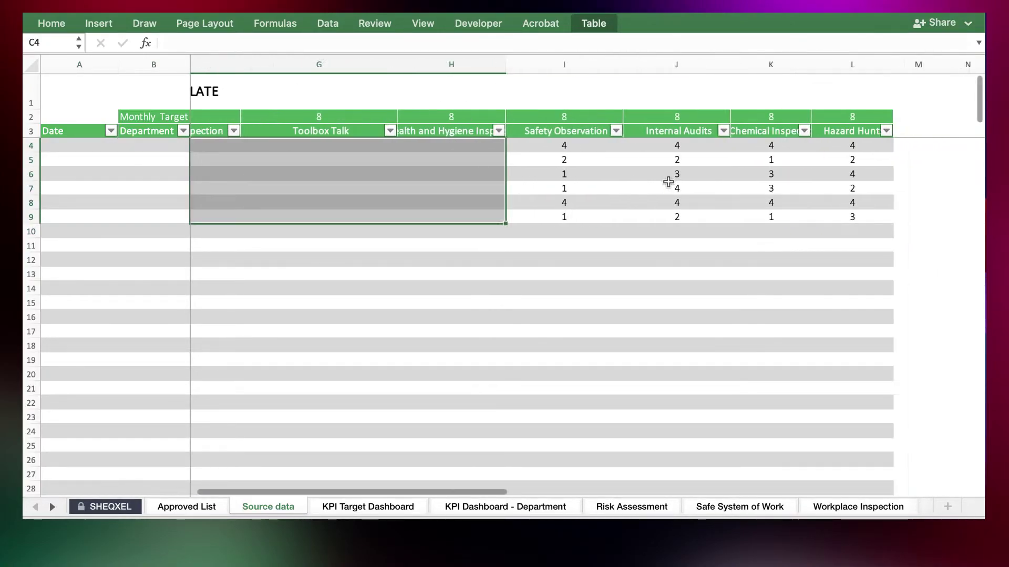
drag(419, 150, 705, 234)
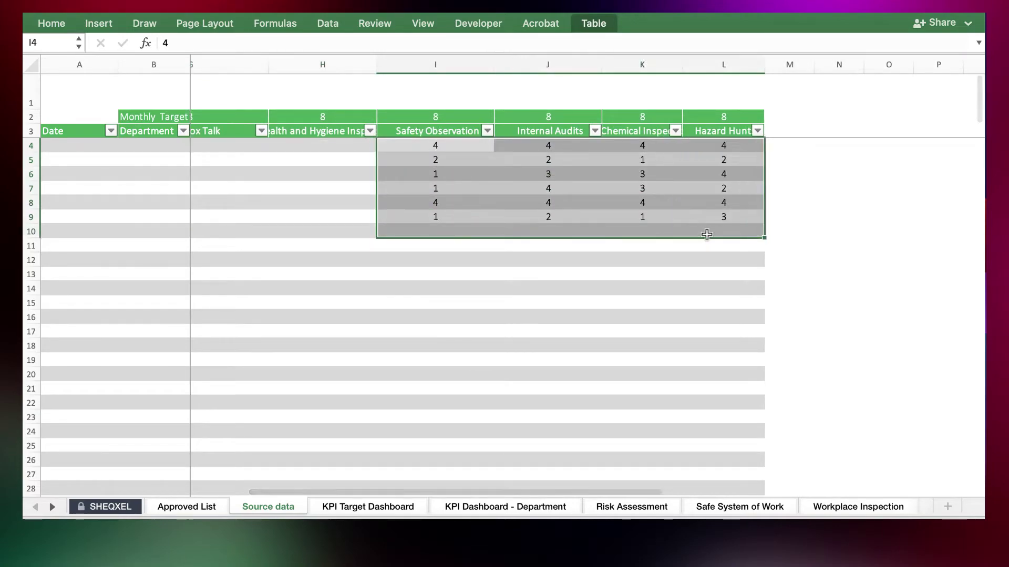
key(Delete)
scroll(392, 405, left, 6)
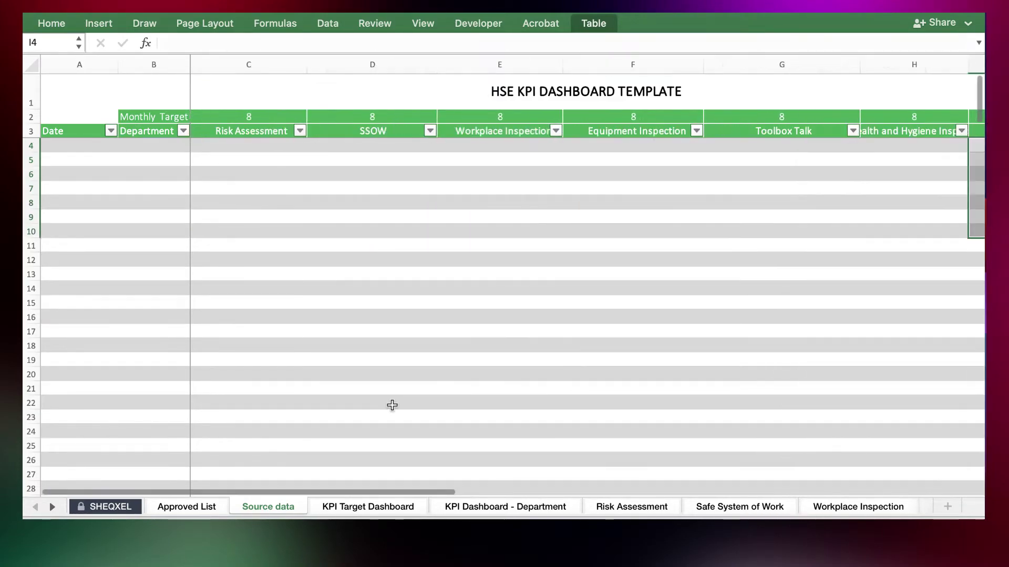
Step: Run Data > Refresh All from the KPI Target Dashboard to update every pivot
click(366, 508)
click(328, 22)
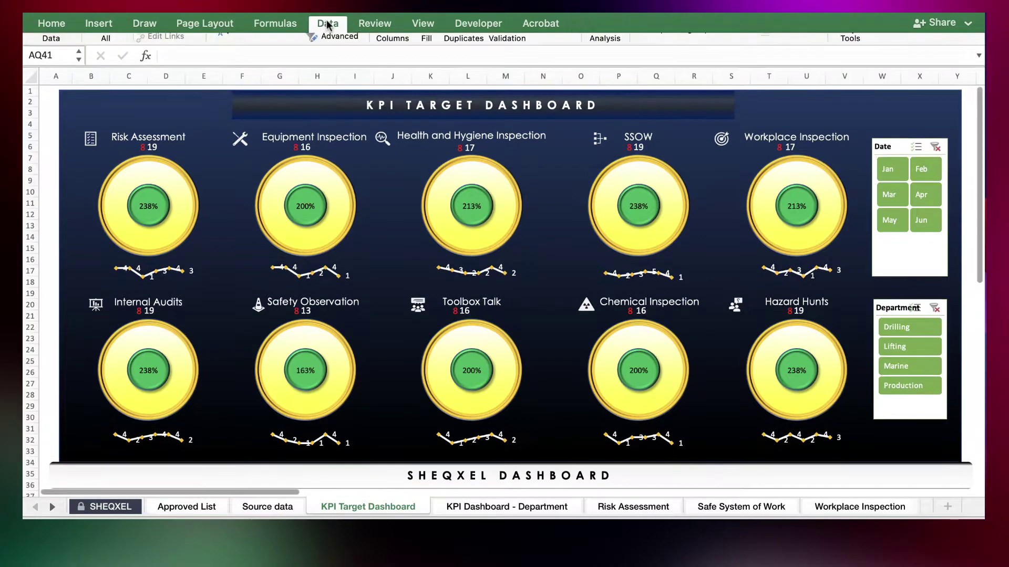
click(102, 52)
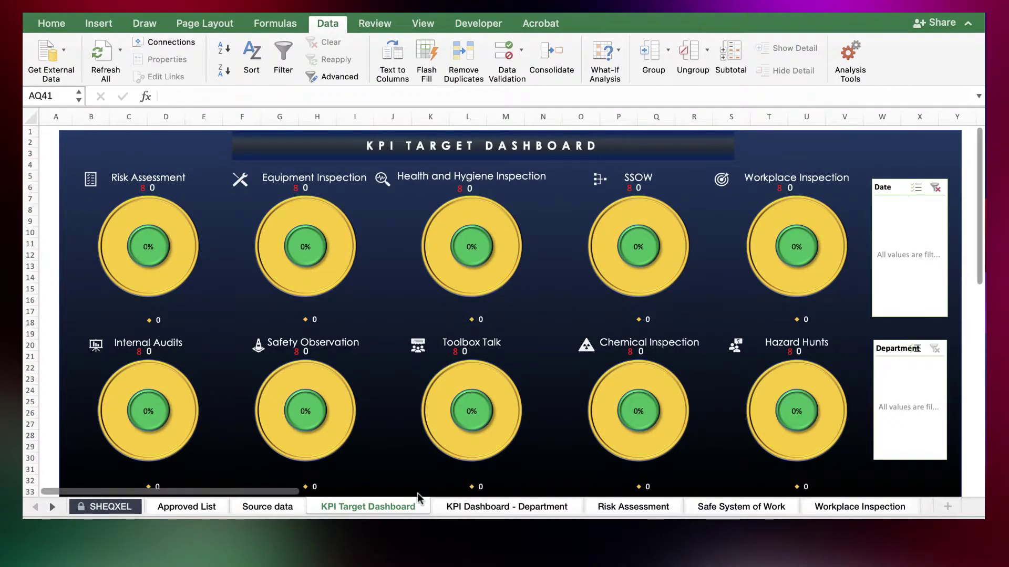
Step: Check the department dashboard and the Risk Assessment, Safe System of Work and Workplace Inspection sheets are now empty
click(485, 508)
click(639, 507)
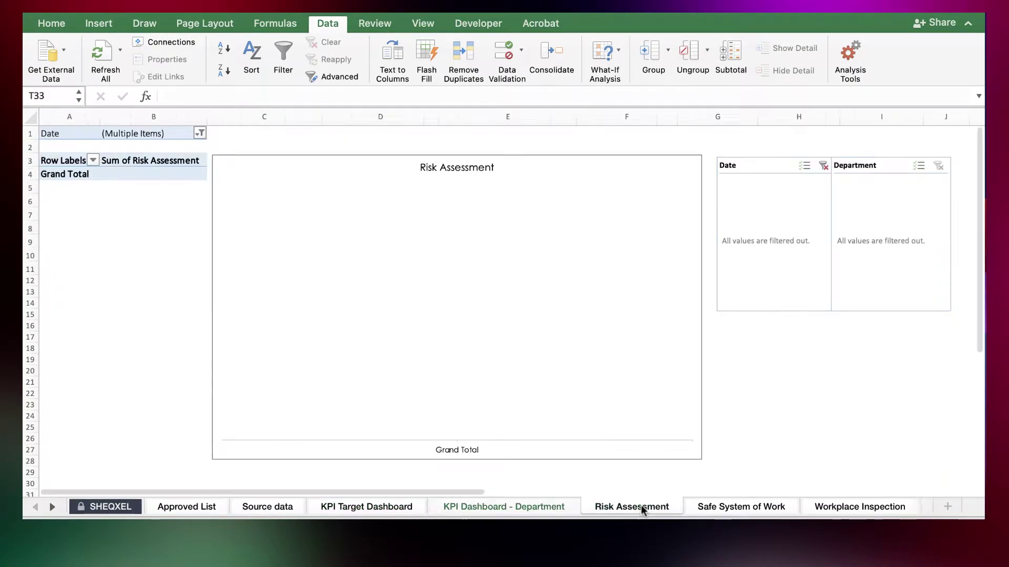
click(735, 507)
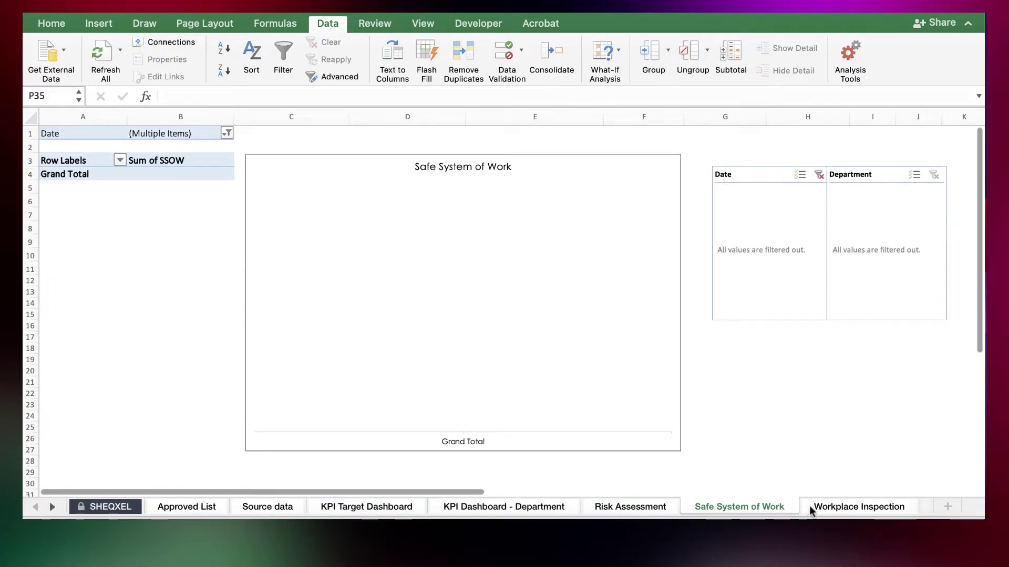
click(842, 507)
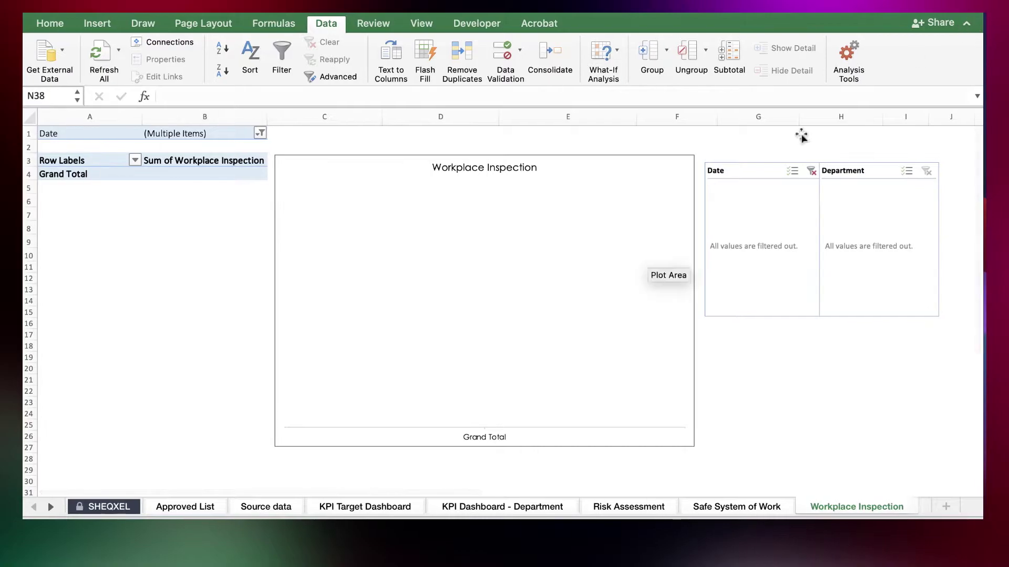
Step: Go to Source data, then Ctrl+Page Down to the KPI Target Dashboard with gauges repopulated
click(267, 508)
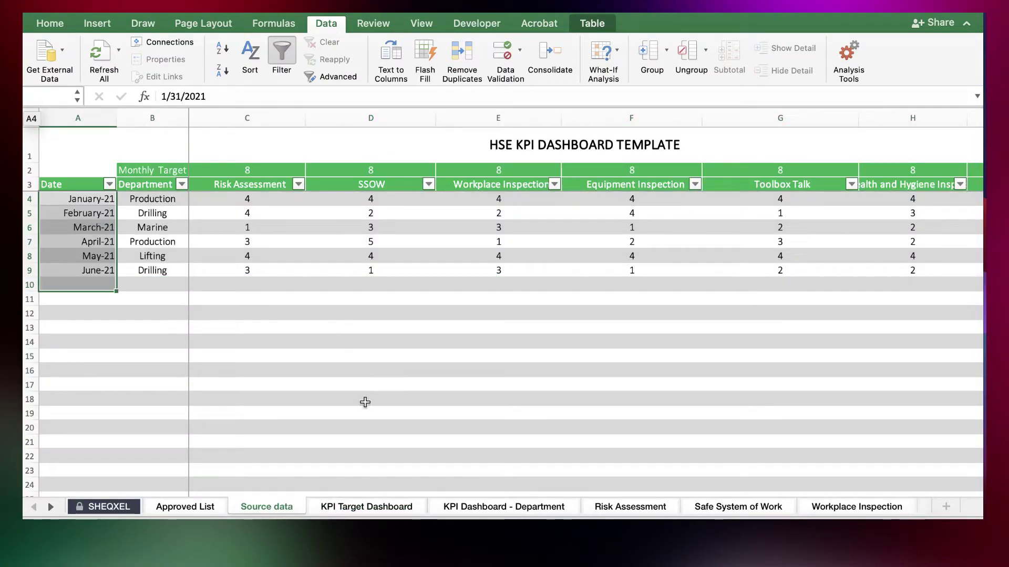
key(ctrl+Page_Down)
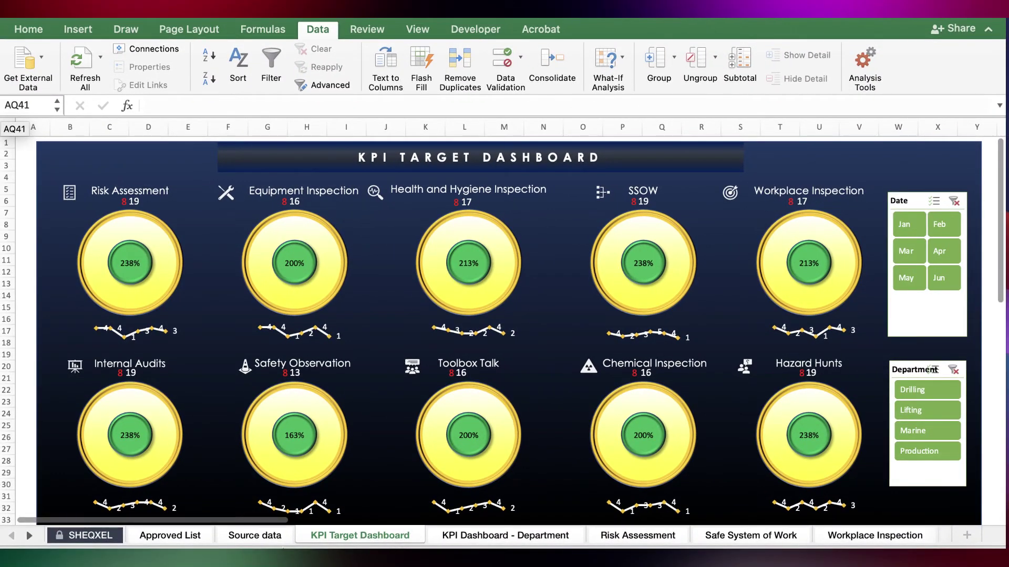
Step: Check the Approved List departments, then return to Source data and scroll across the restored table
click(264, 535)
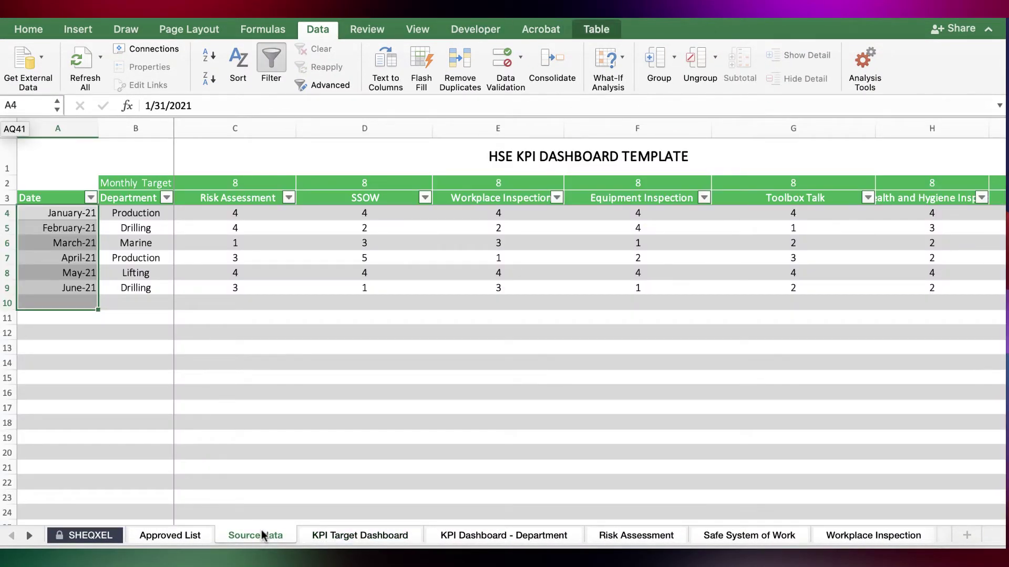
click(185, 535)
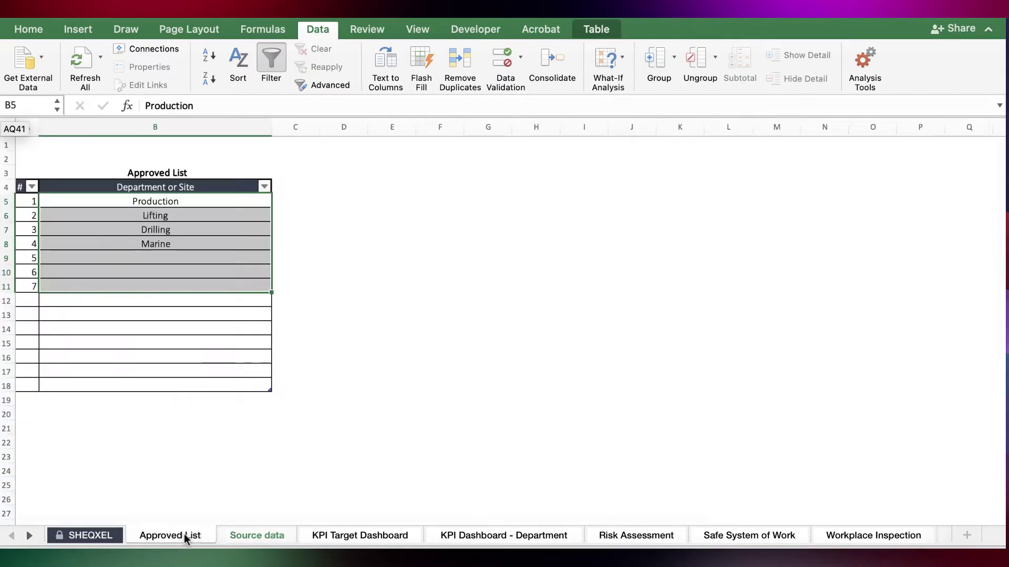
click(272, 535)
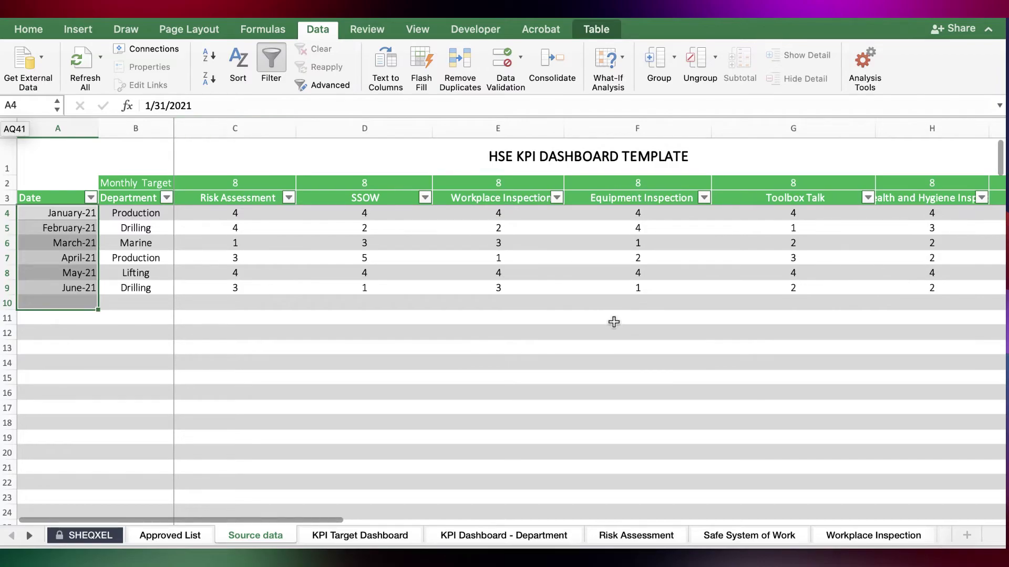
scroll(612, 320, right, 4)
scroll(613, 321, left, 4)
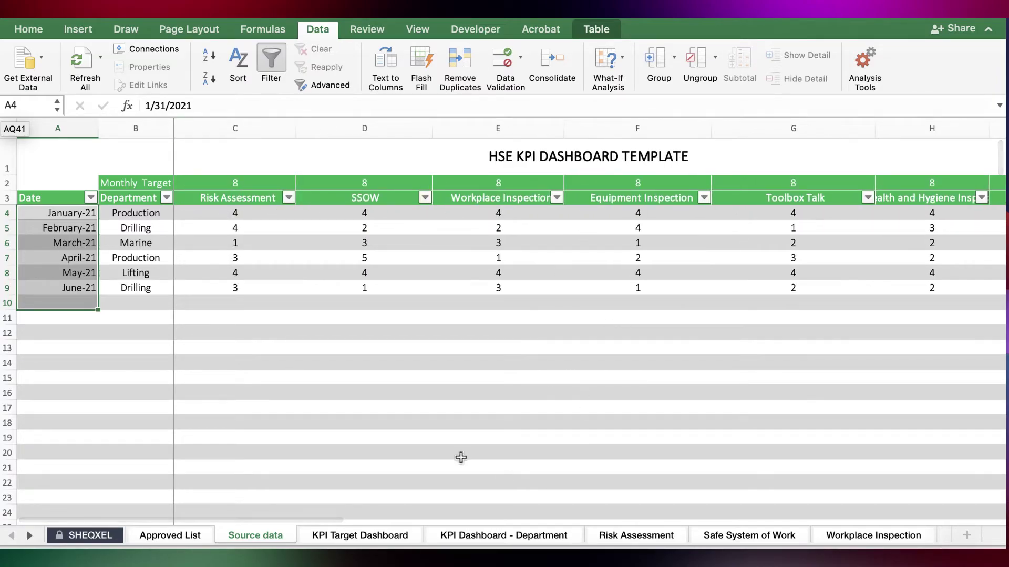
Step: Inspect the Risk Assessment pivot's field list, then close it and return to the KPI Target Dashboard
click(643, 544)
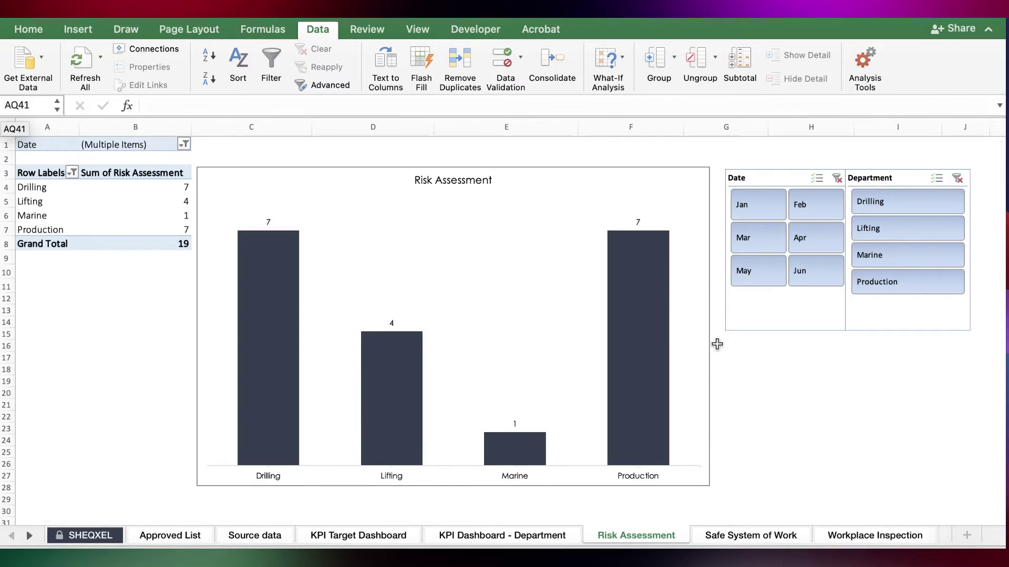
click(17, 201)
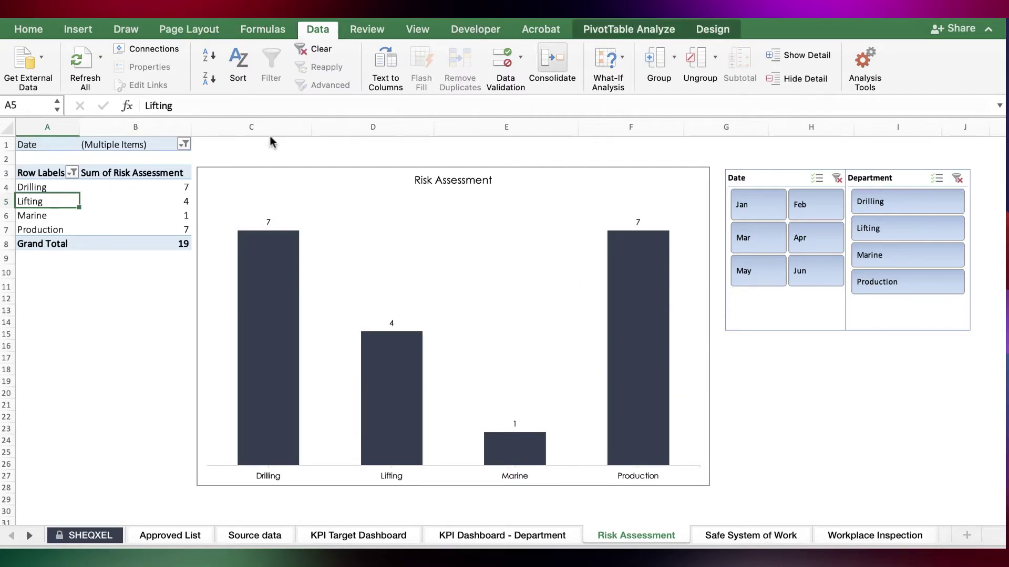
click(637, 28)
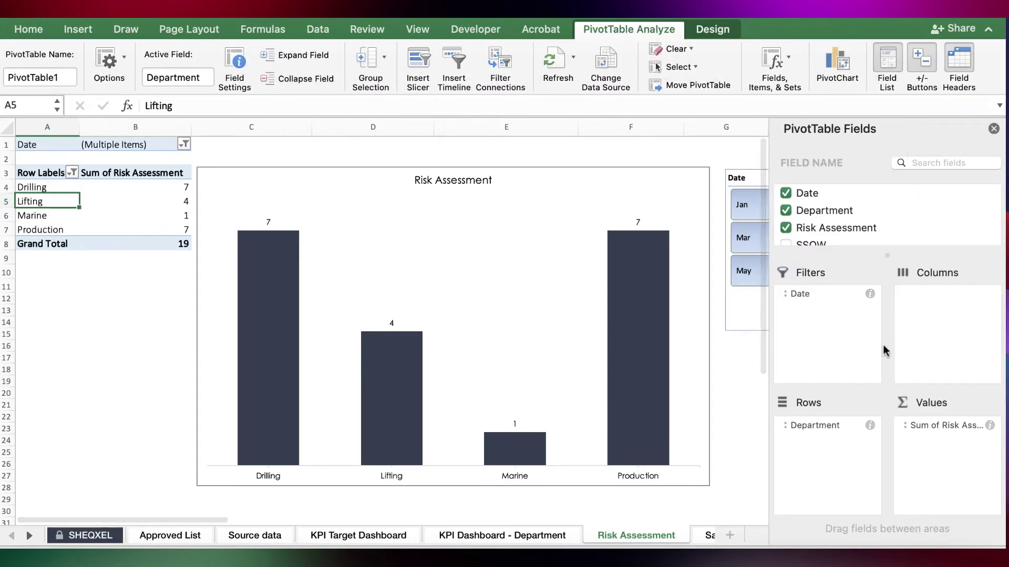
scroll(851, 259, down, 5)
scroll(851, 259, up, 5)
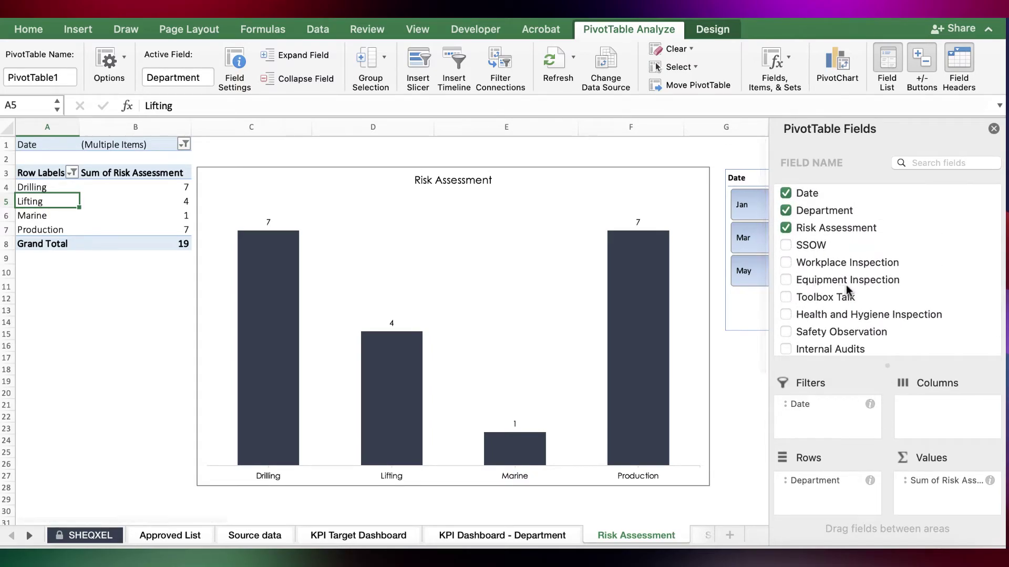
click(993, 128)
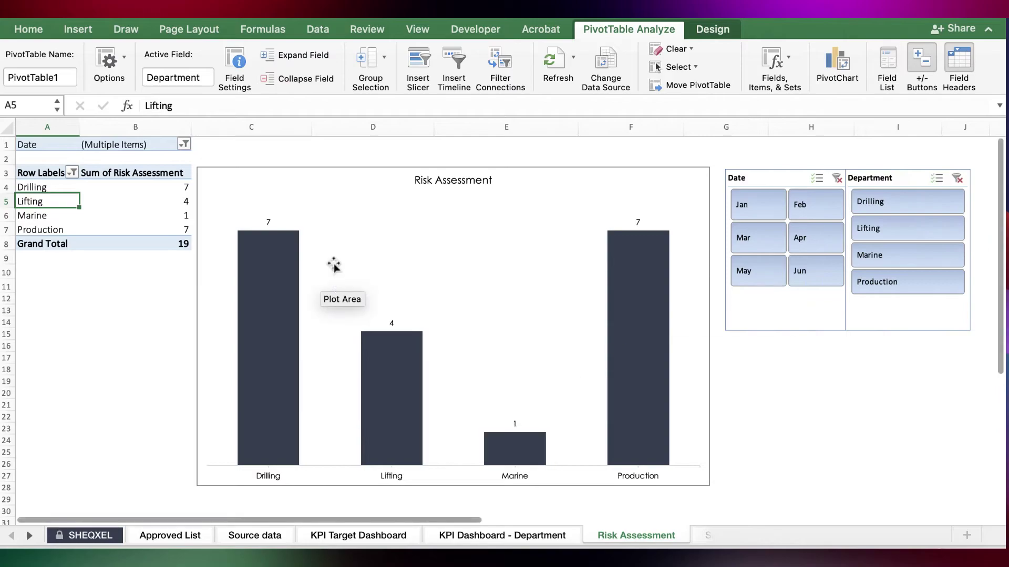
click(332, 537)
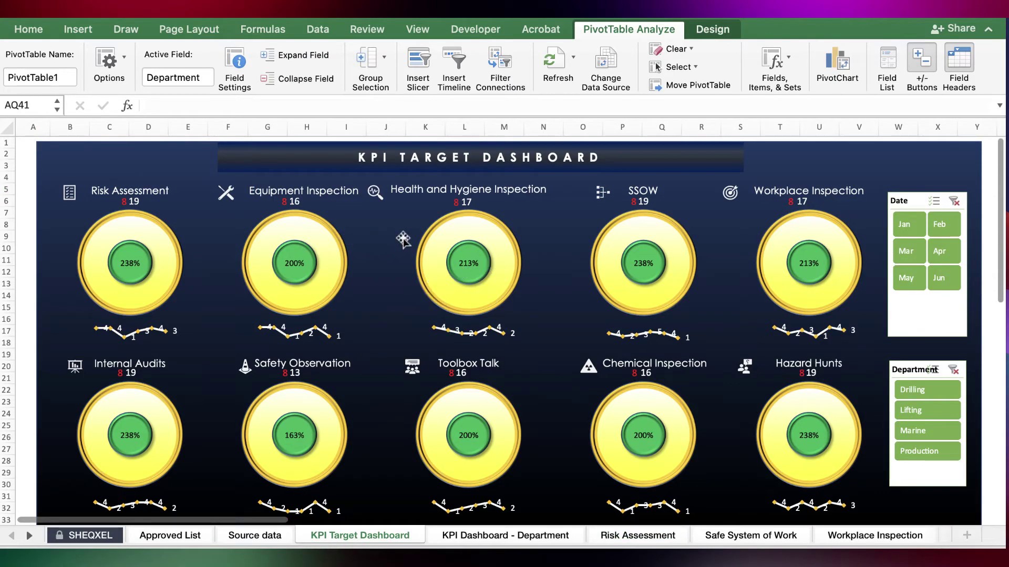
Step: Glance at the Source data and Approved List sheets, then filter the dashboard's Date slicer to January only
click(265, 536)
click(158, 536)
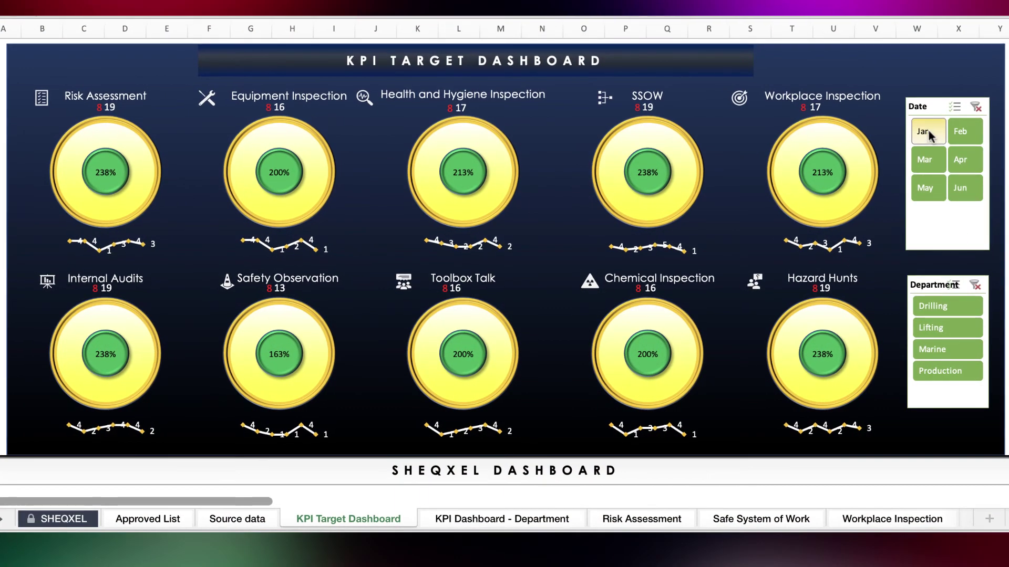
click(928, 136)
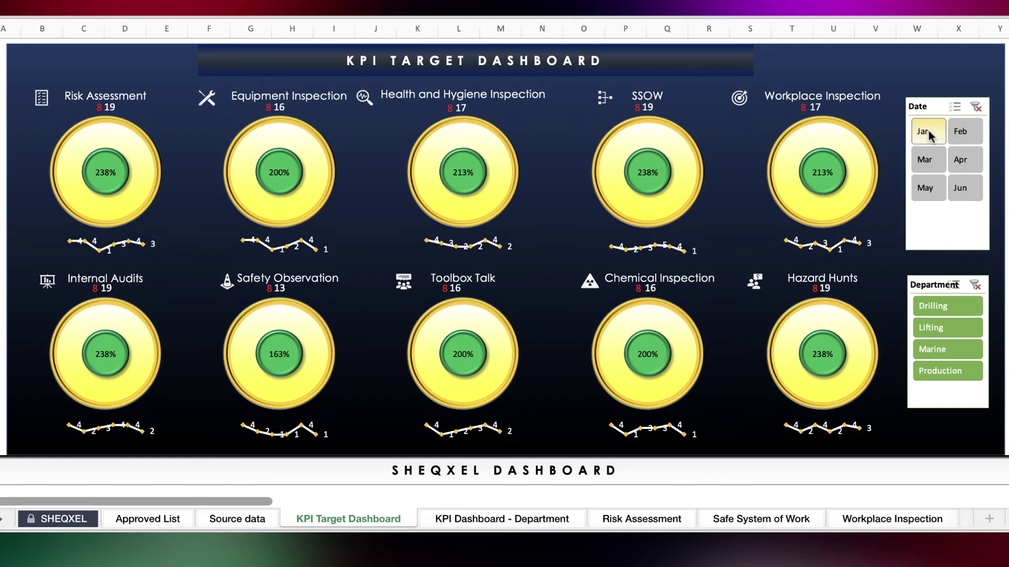